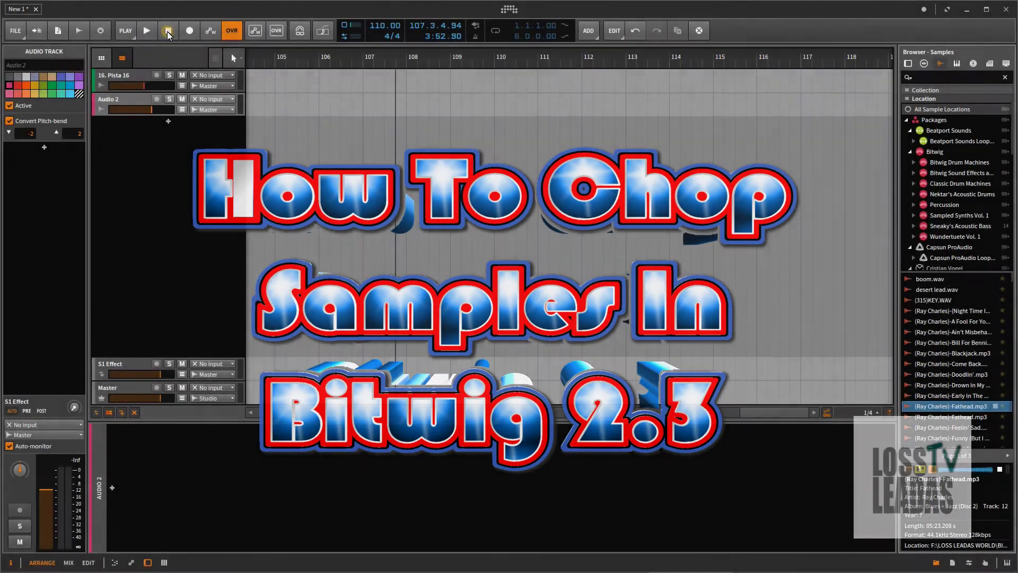
- With the playhead returned to the start, enlarge the 16. Pista 16 track's height and delete its existing clip
left_click(168, 31)
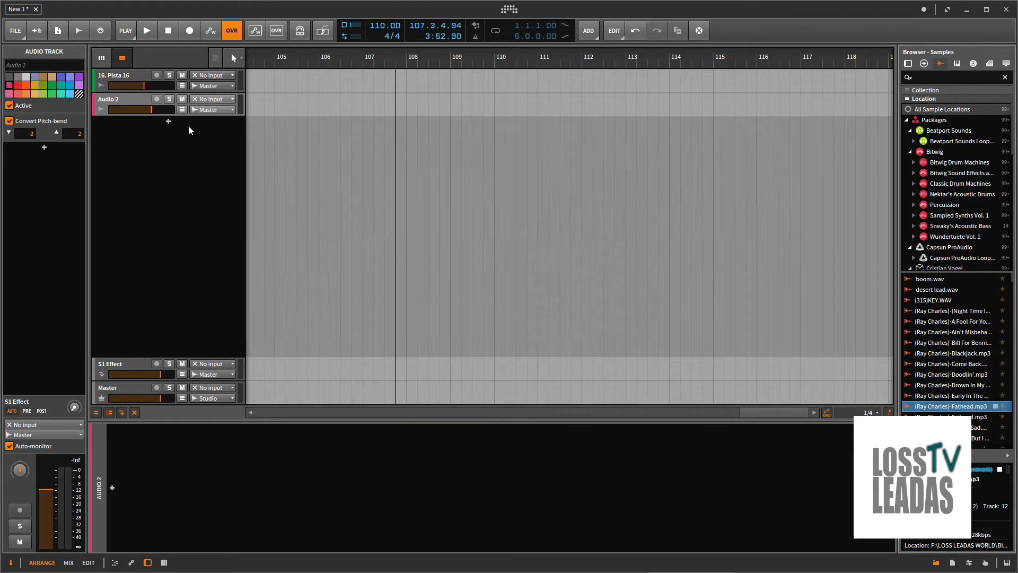
left_click(169, 31)
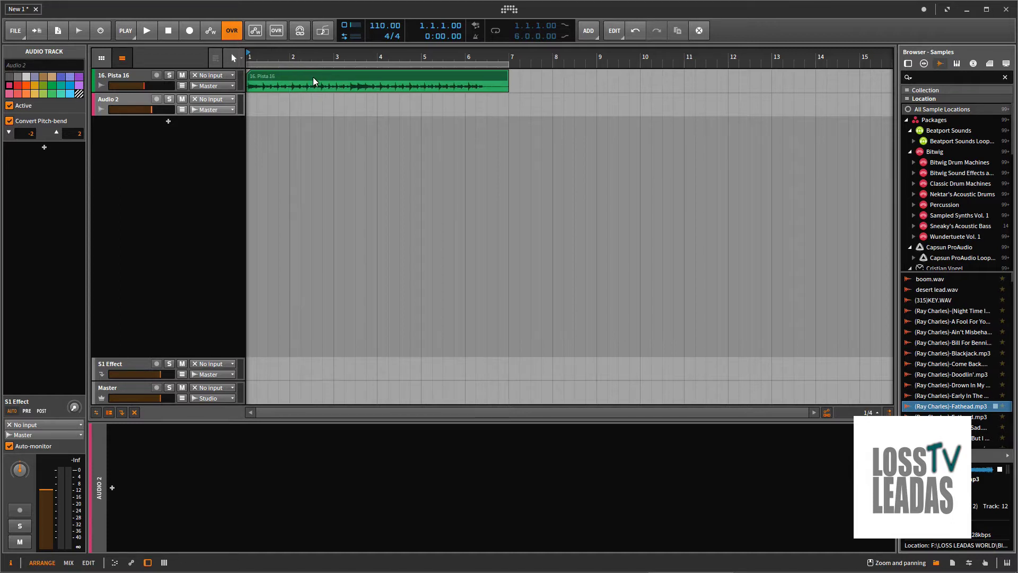
left_click_drag(171, 91, 170, 124)
left_click(309, 75)
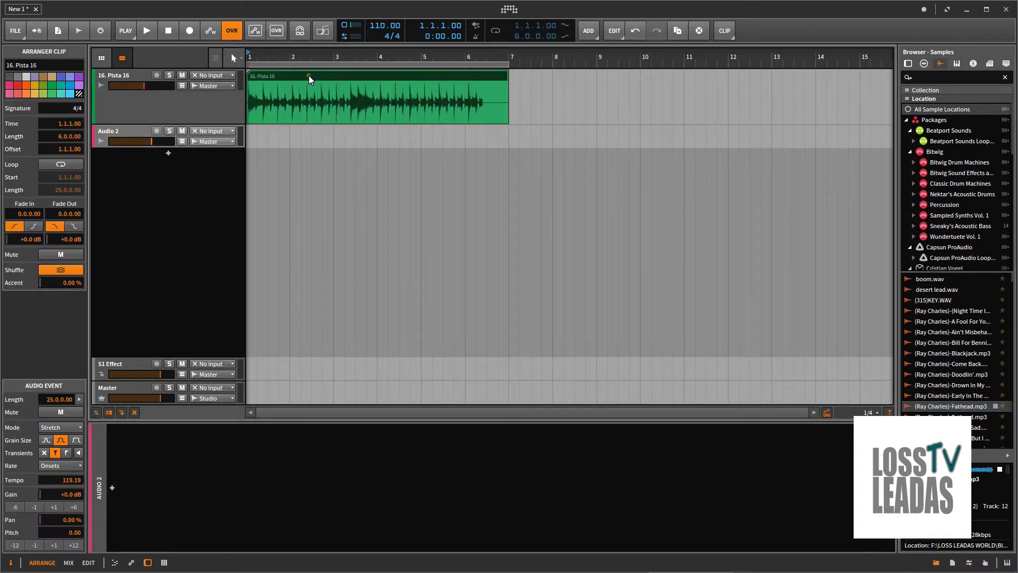
key("Delete")
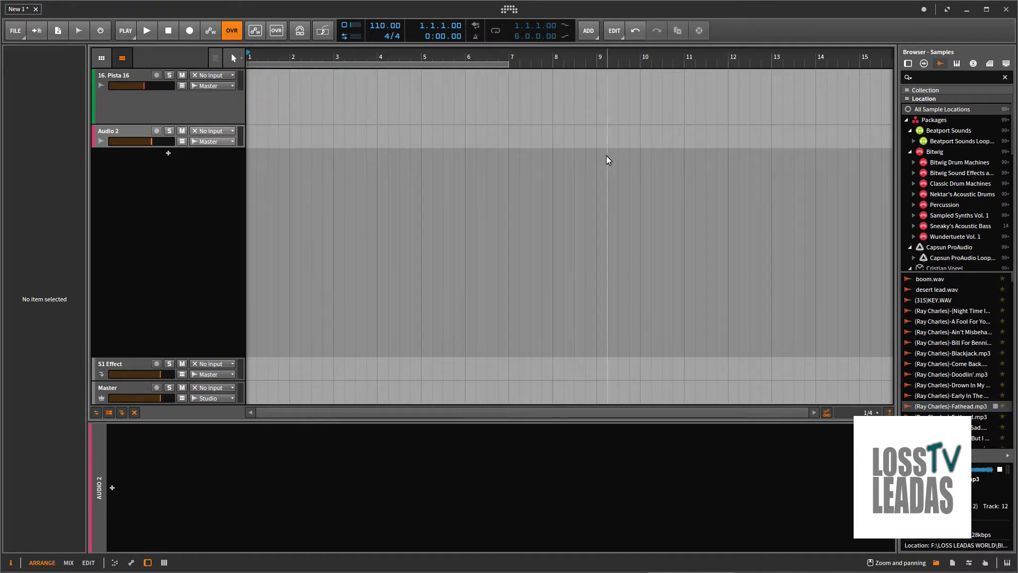
- Insert the Ray Charles sample "(Night Time Is) The Right Time" on the 16. Pista 16 track at bar 1
left_click(960, 312)
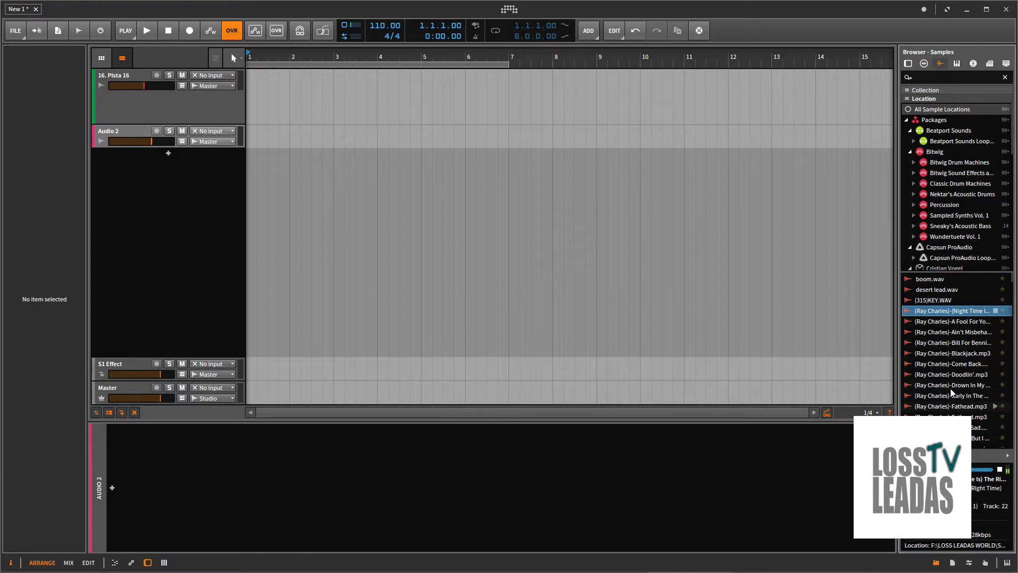
left_click_drag(957, 313, 258, 91)
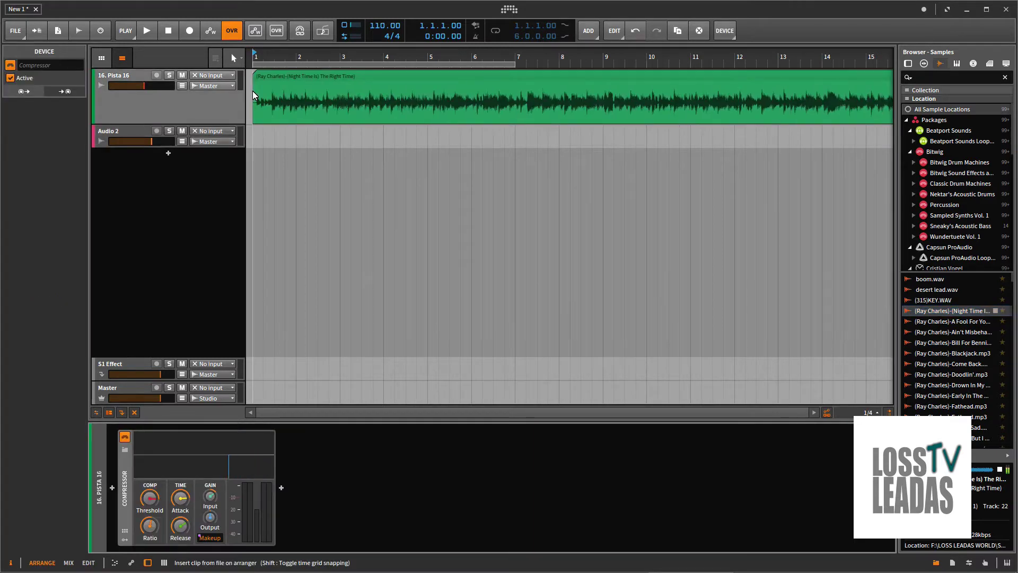
scroll(294, 55, "down", 6)
scroll(294, 55, "down", 3)
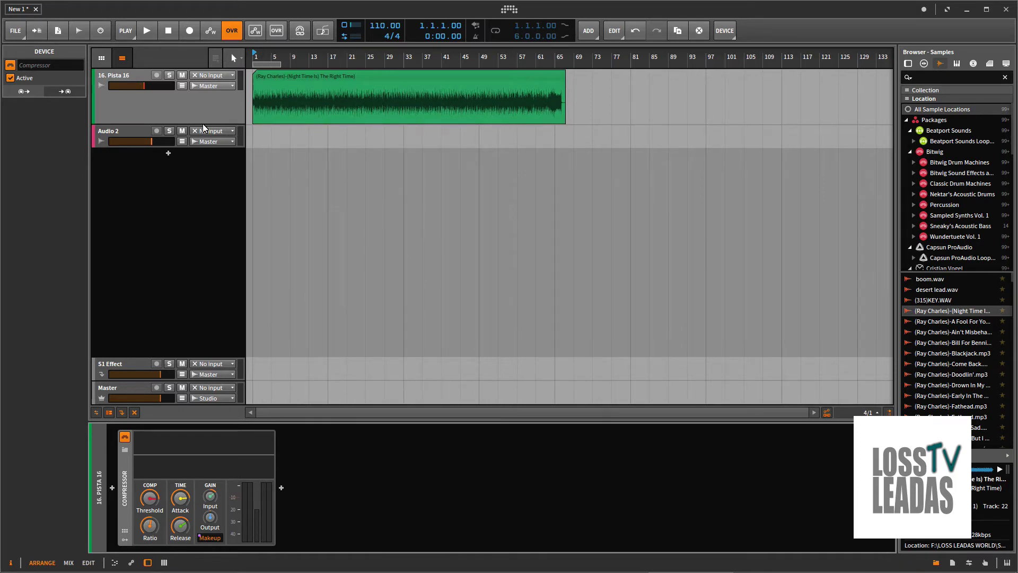
- Select the Audio 2 track and play back the opening beats of the inserted sample
left_click_drag(202, 119, 205, 128)
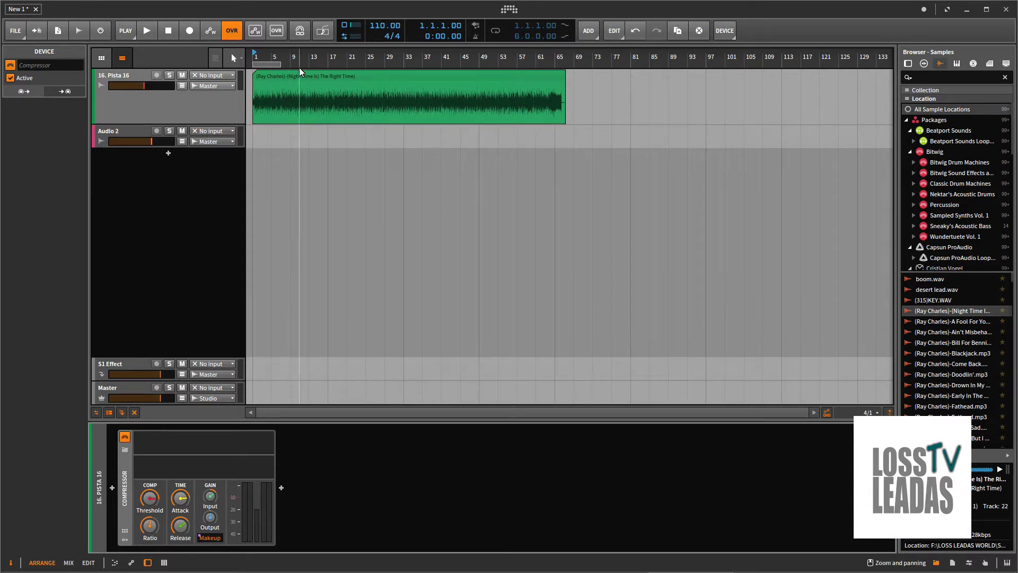
left_click(142, 128)
left_click(142, 127)
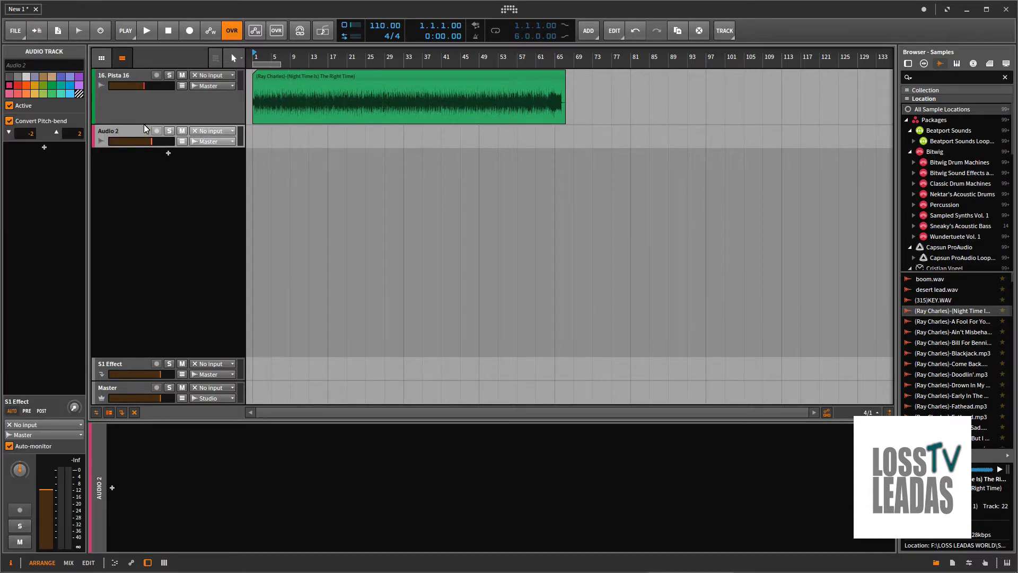
left_click_drag(262, 59, 261, 60)
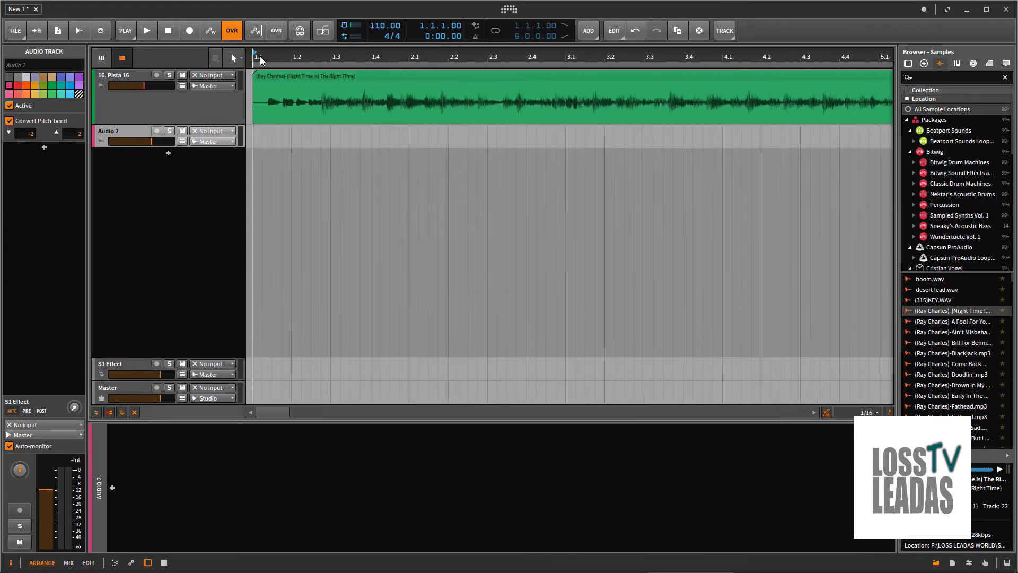
left_click(152, 33)
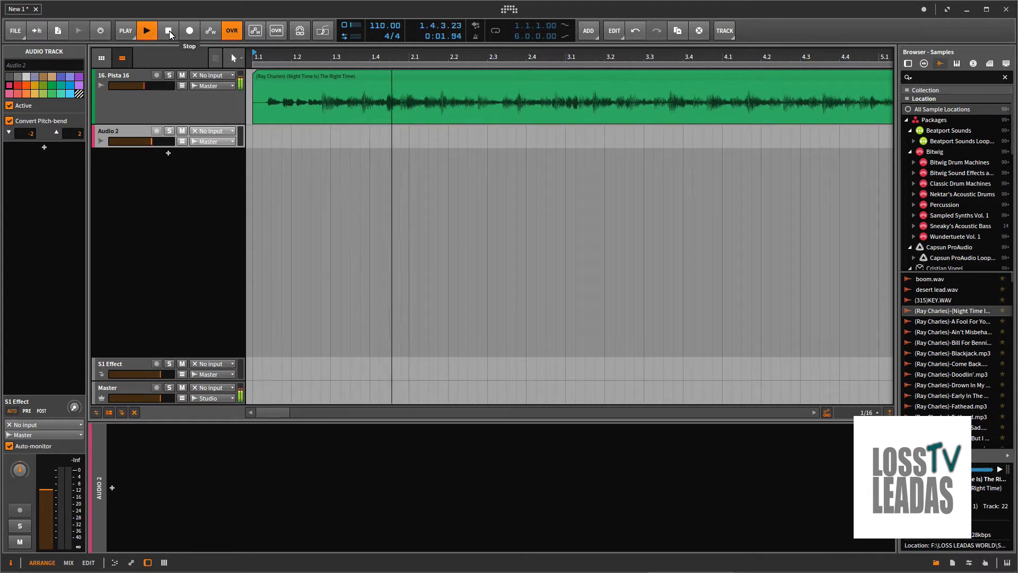
left_click(169, 30)
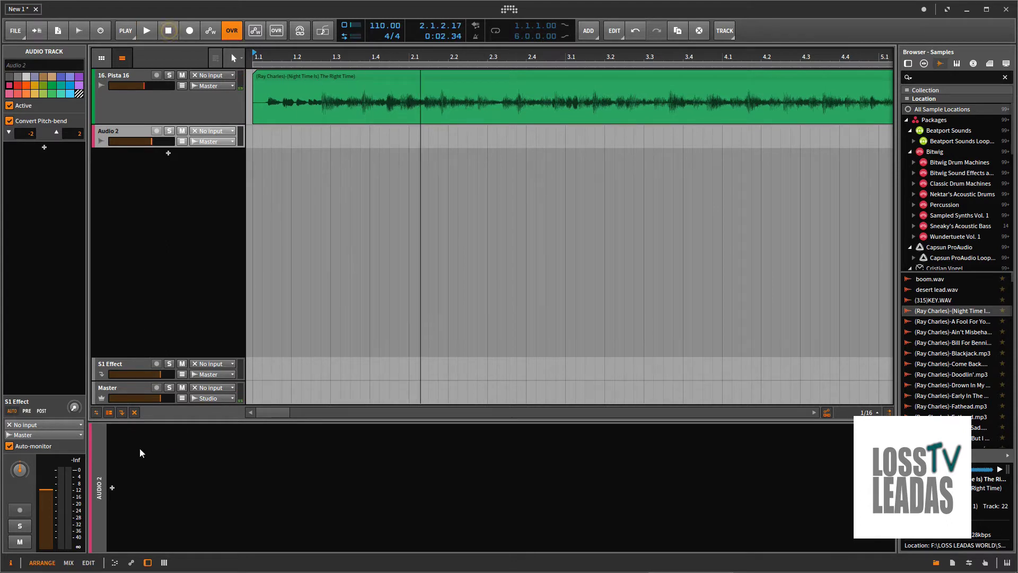
- Set the sample clip's stretch mode to Raw and play back its opening bars
left_click(358, 72)
left_click(49, 426)
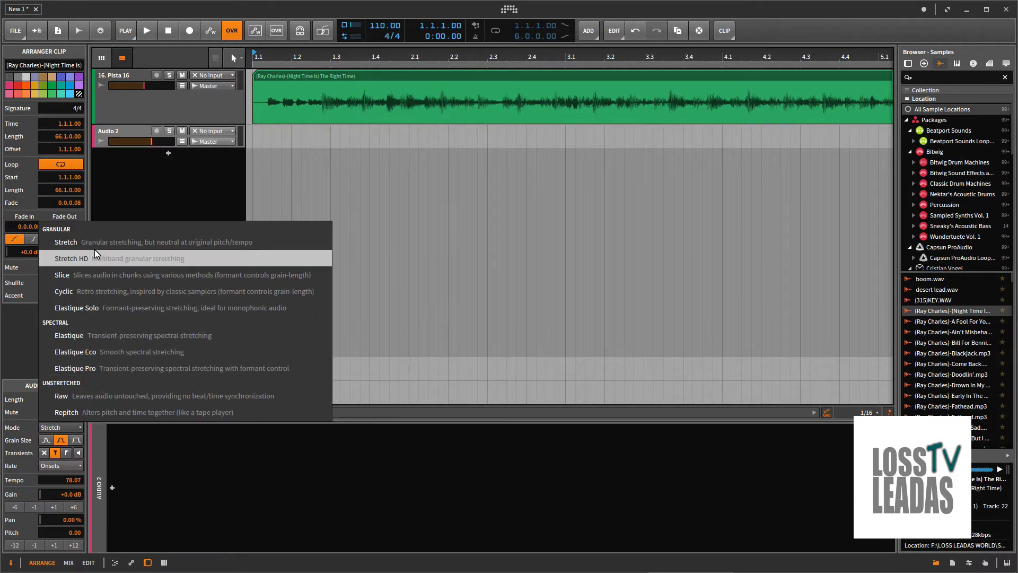
left_click(91, 392)
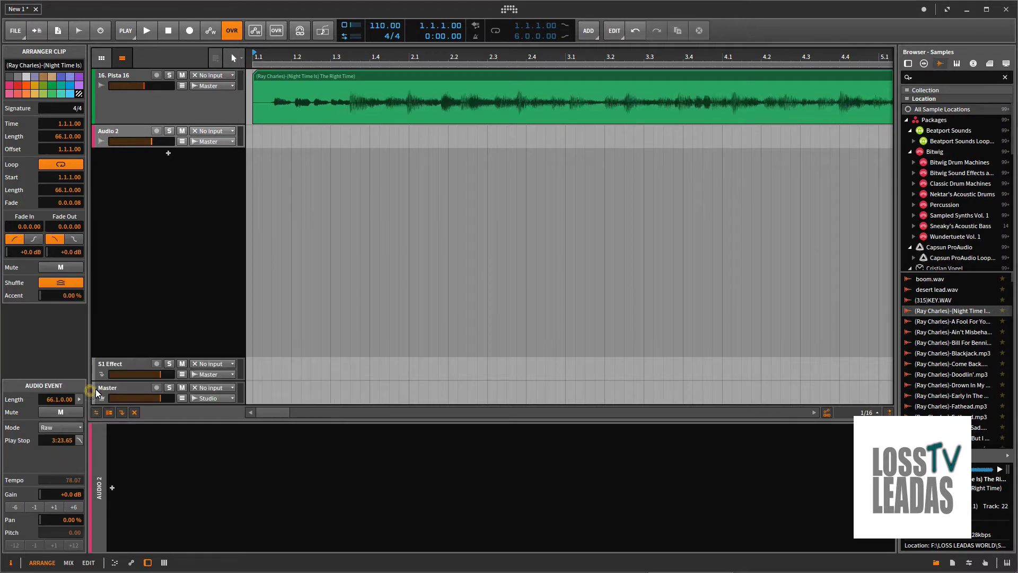
left_click(153, 33)
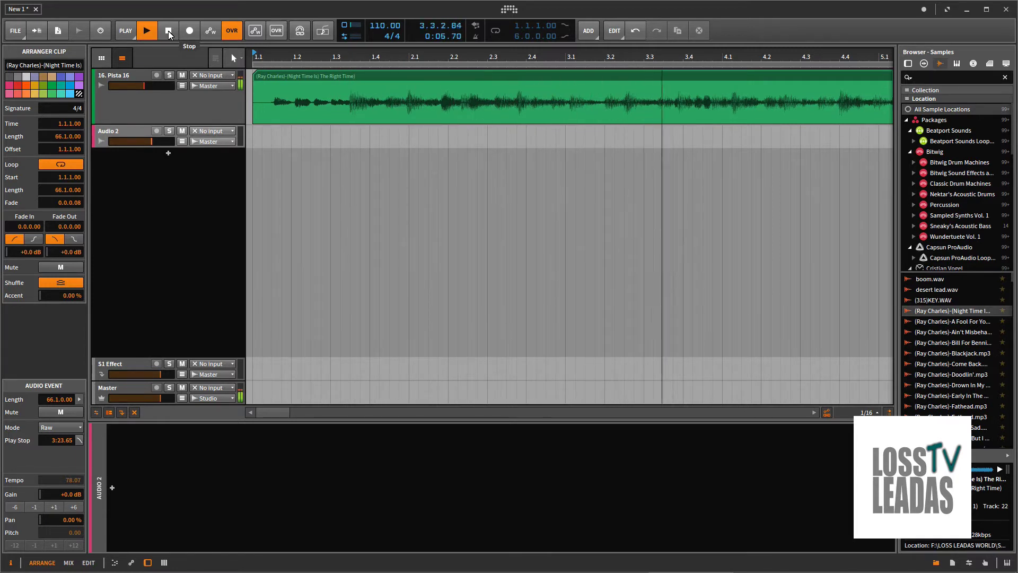
left_click(168, 31)
left_click(336, 115)
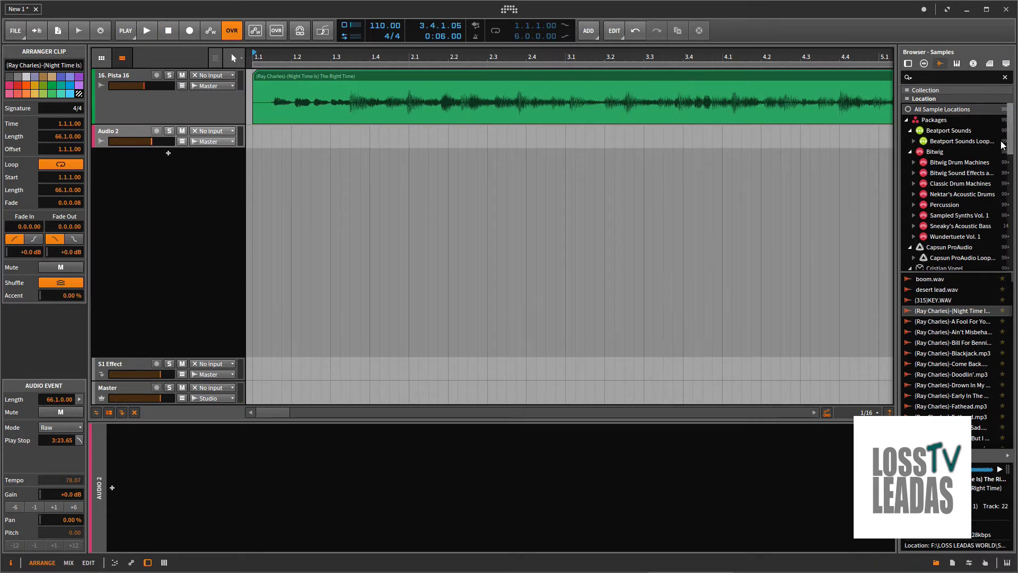
- Add an instrument track below Audio 2 and load the Sampler device on it
left_click(130, 136)
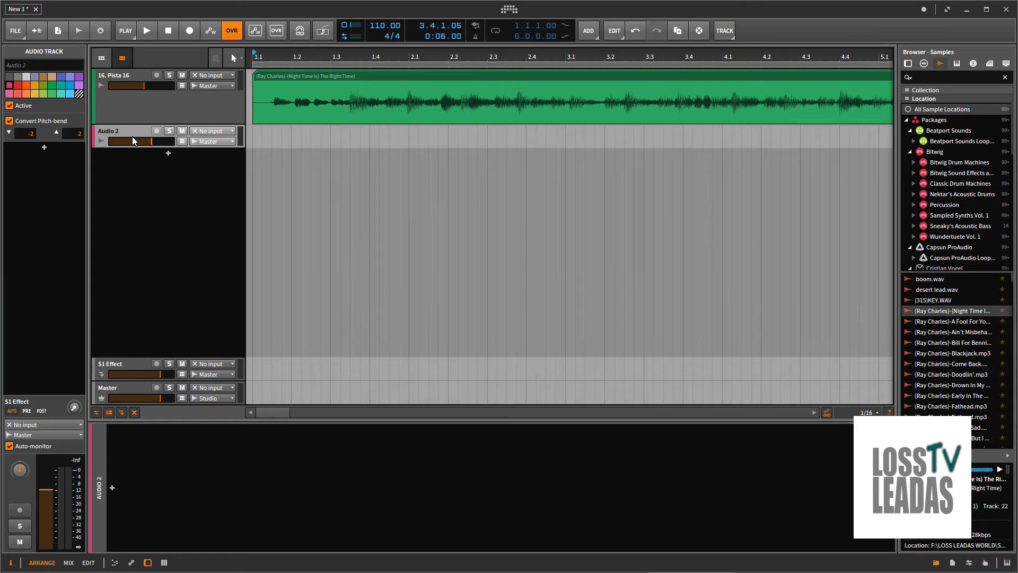
double_click(170, 158)
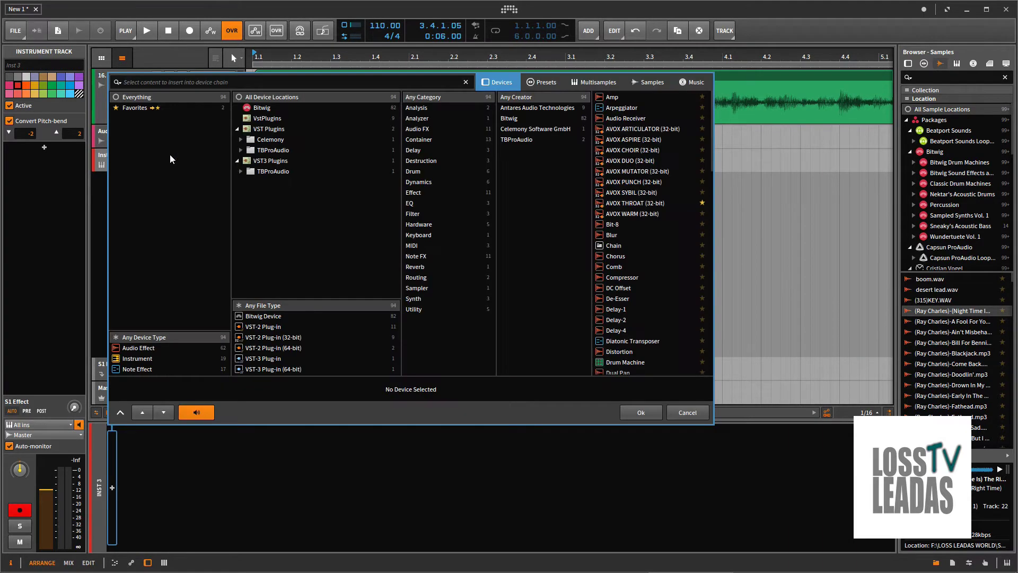
left_click(420, 291)
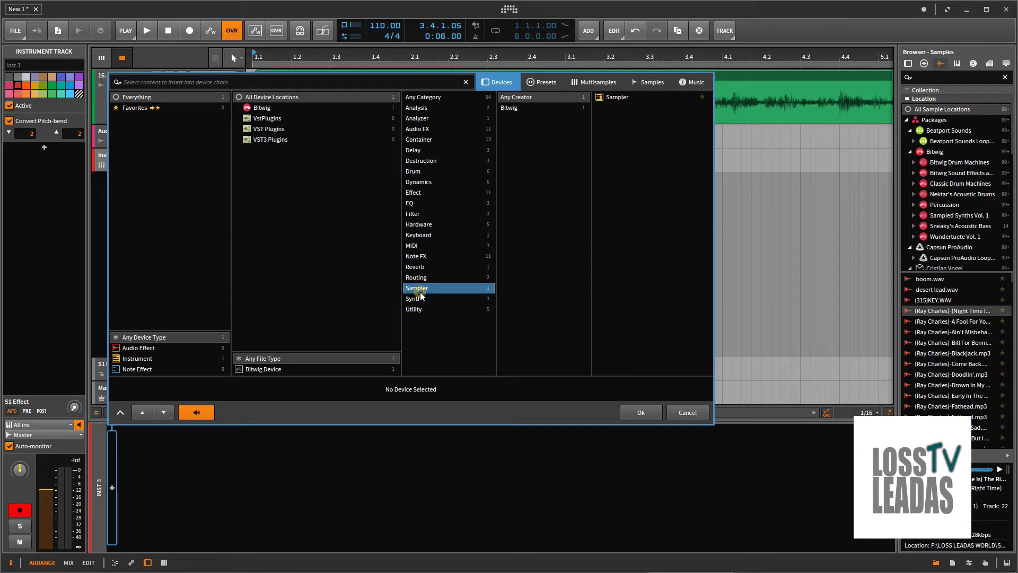
left_click(616, 100)
left_click(602, 83)
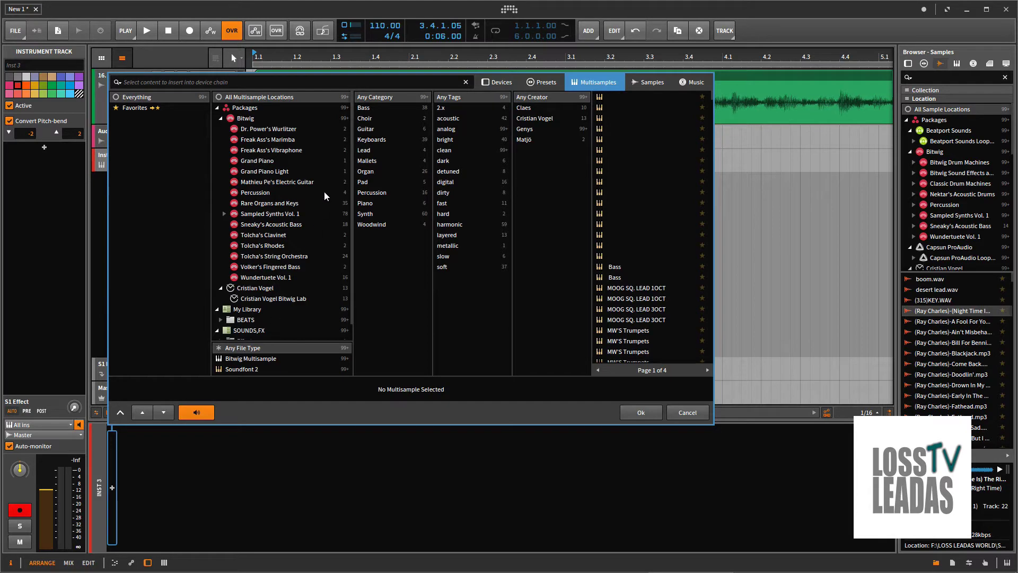
left_click(504, 82)
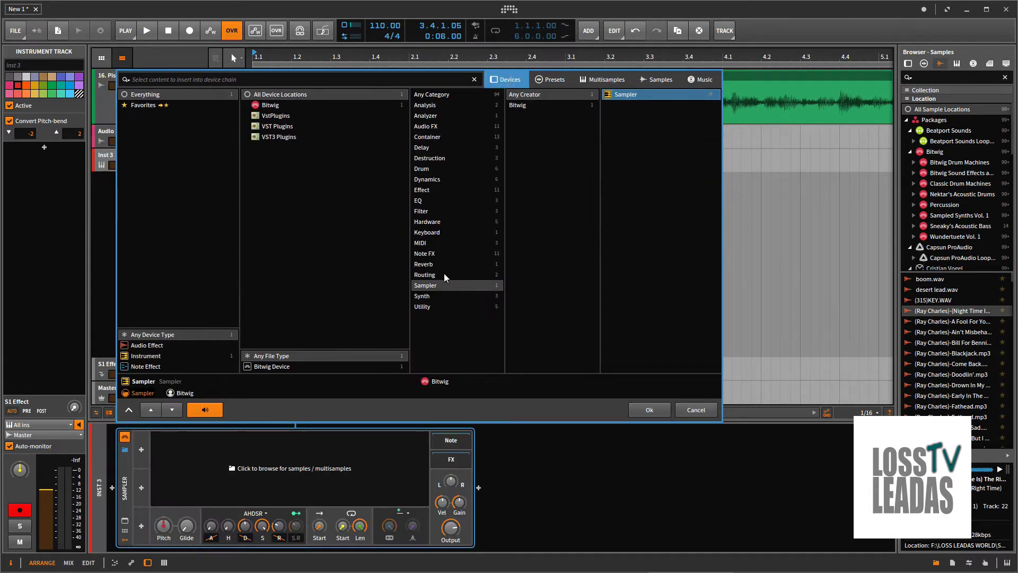
left_click(649, 409)
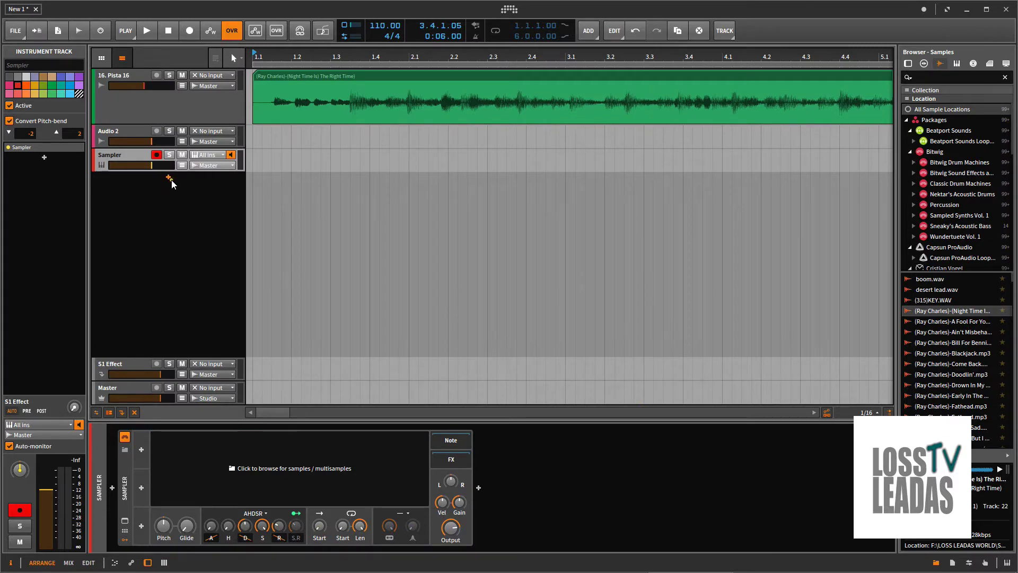
- Add another instrument track below the Sampler track and load the Drum Machine container device on it
double_click(171, 180)
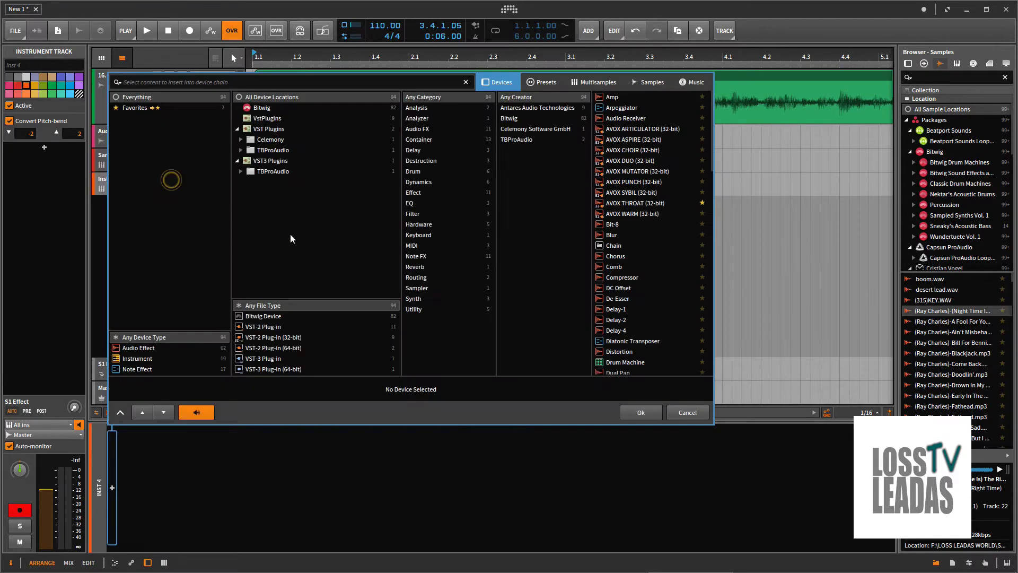
left_click(419, 141)
left_click(625, 108)
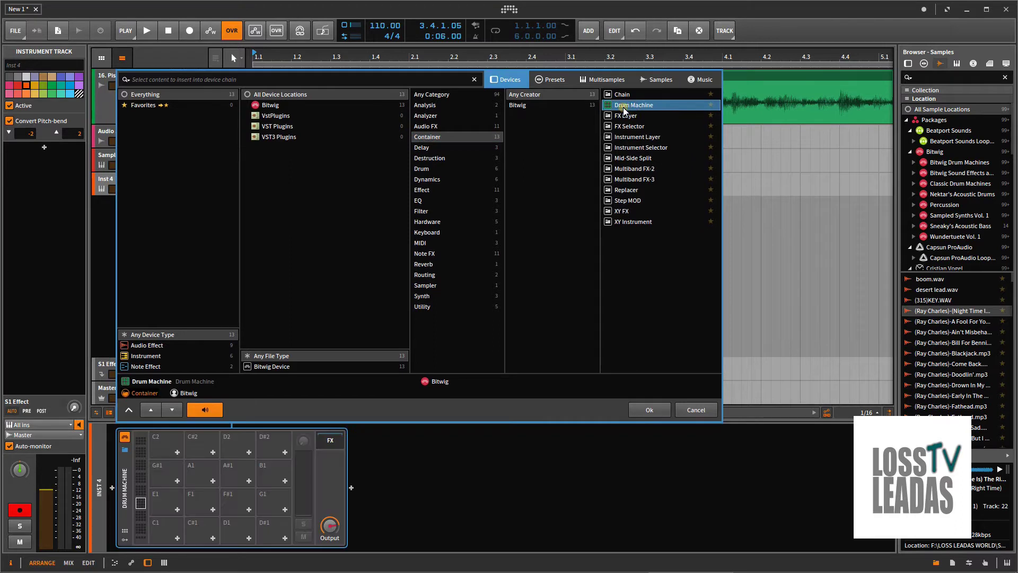
left_click(645, 409)
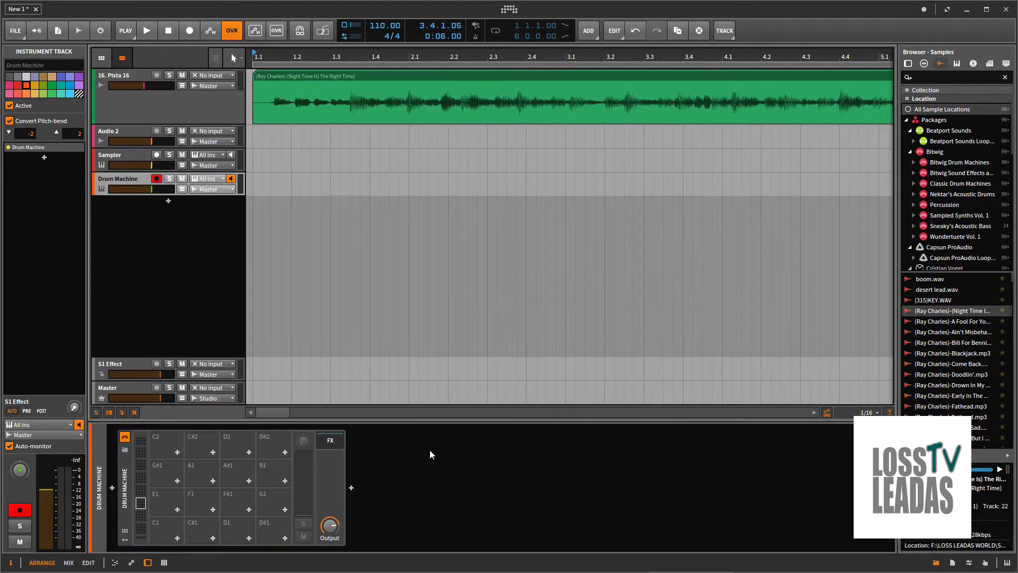
- View the devices on the Sampler and Drum Machine tracks, leaving the Sampler track selected
left_click(133, 157)
left_click(132, 178)
left_click(129, 155)
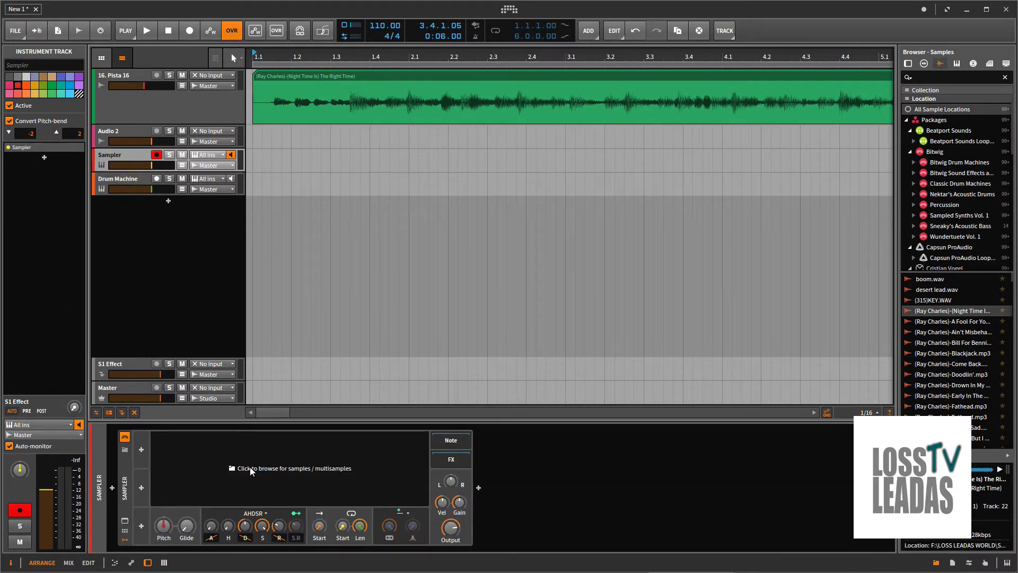
- Split the sample clip with the Knife tool at the transients shortly after 1.3 and between 2.2.2 and 2.2.3
right_click(369, 139)
left_click(485, 155)
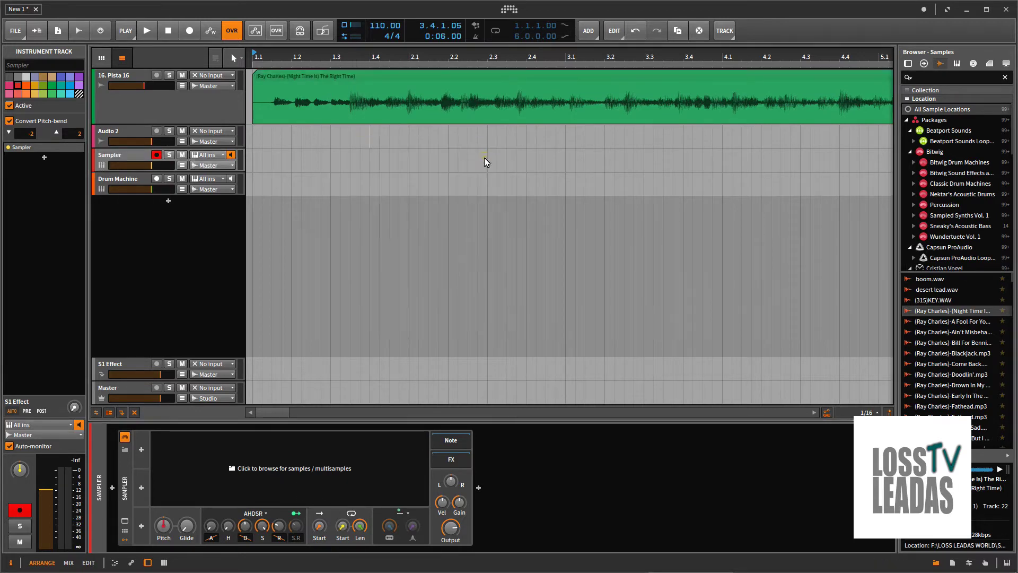
left_click(350, 100)
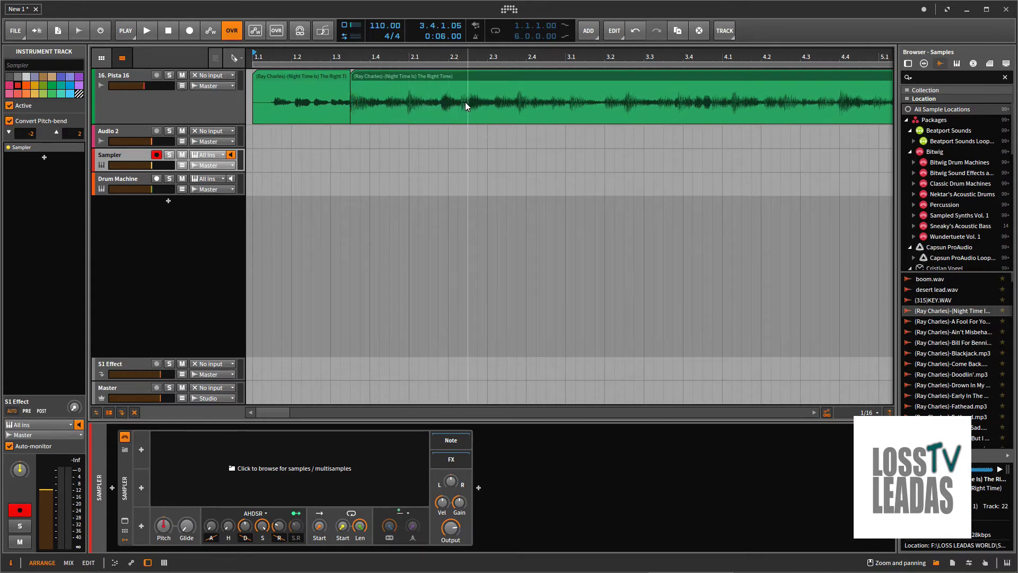
scroll(462, 53, "up", 3)
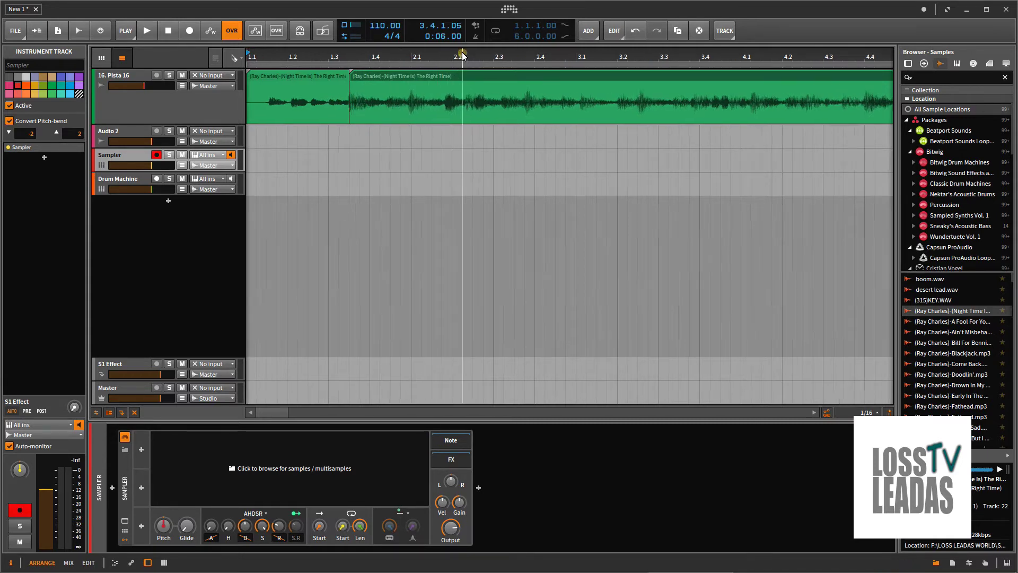
scroll(462, 53, "up", 6)
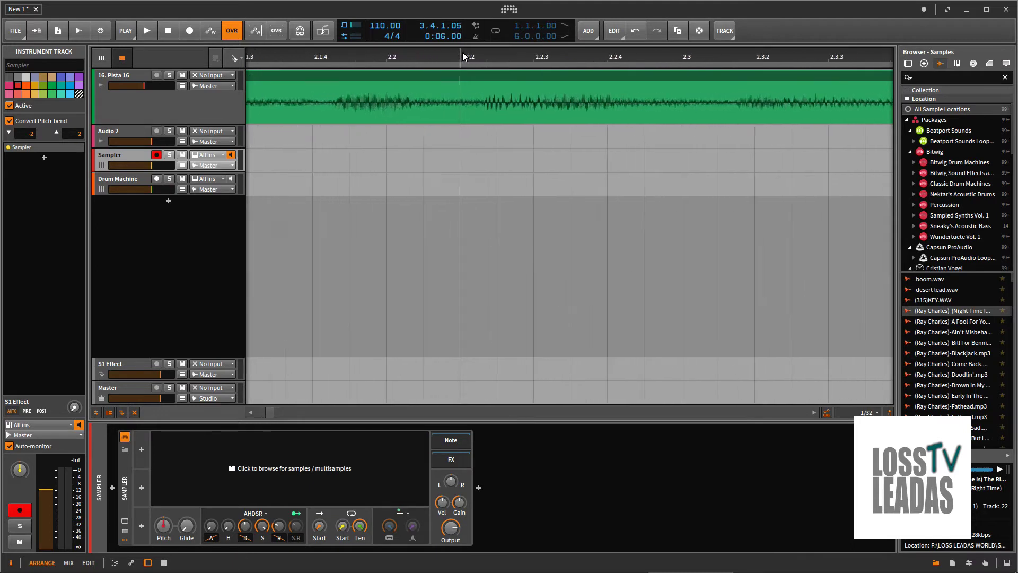
left_click(495, 101)
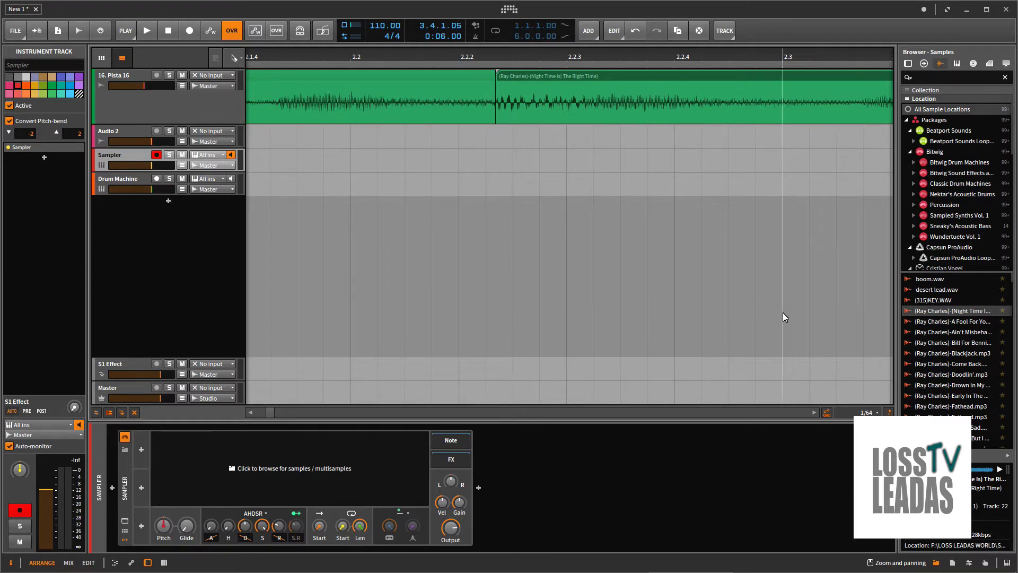
- Select the 16. Pista 16 track and switch from the Knife back to the Pointer tool
left_click(872, 413)
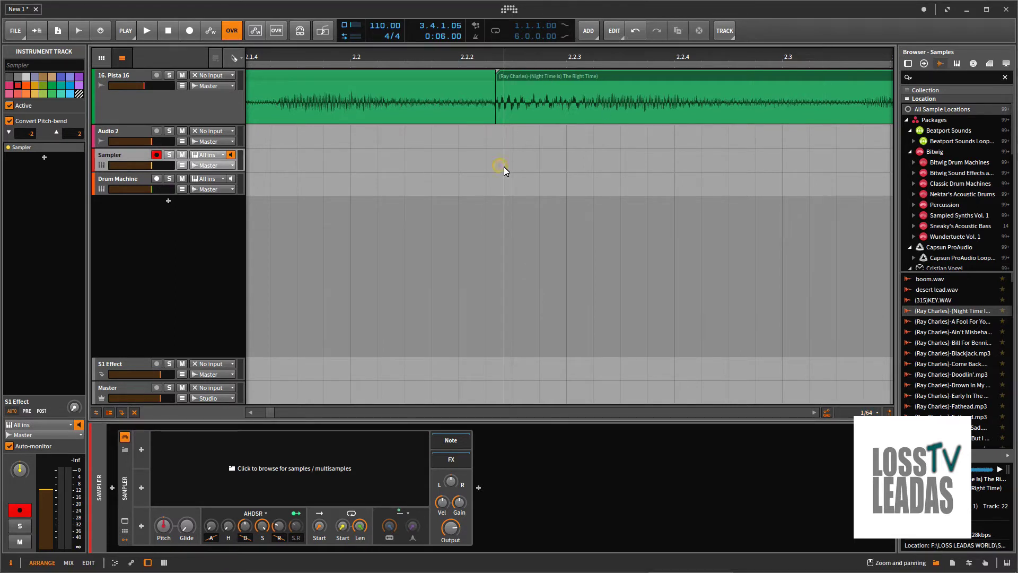
left_click(235, 103)
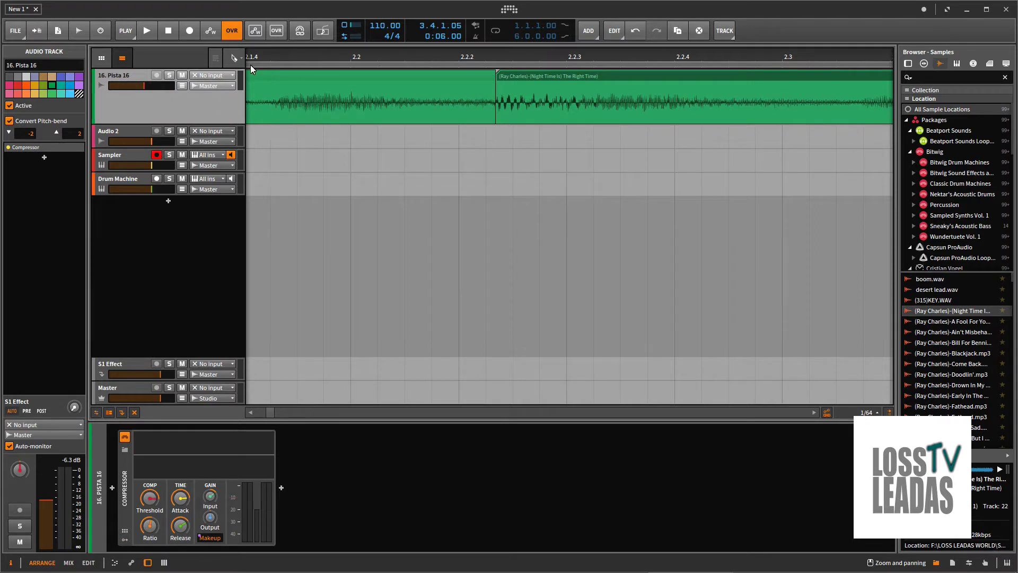
right_click(290, 173)
left_click(502, 184)
right_click(520, 202)
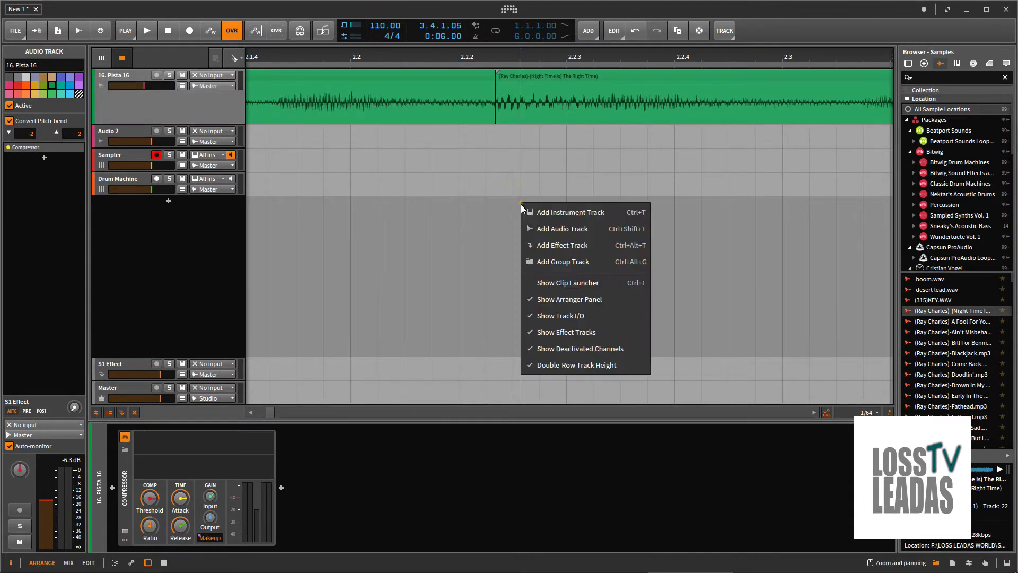
left_click(482, 232)
left_click(234, 57)
left_click(224, 75)
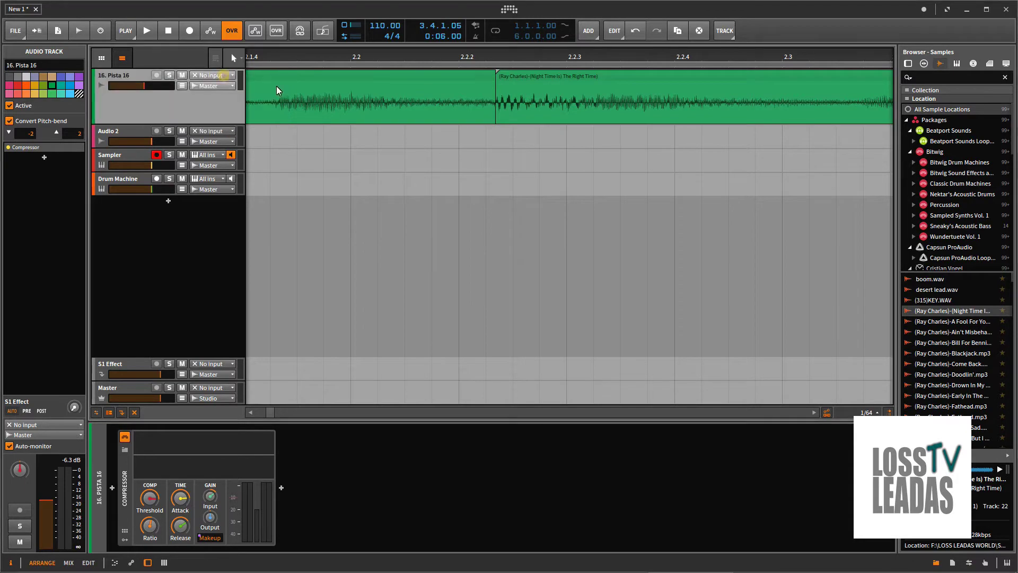
- Examine the third Night Time clip's Onsets and Stretch views in an enlarged detail editor, and close the editor
left_click(540, 77)
double_click(540, 78)
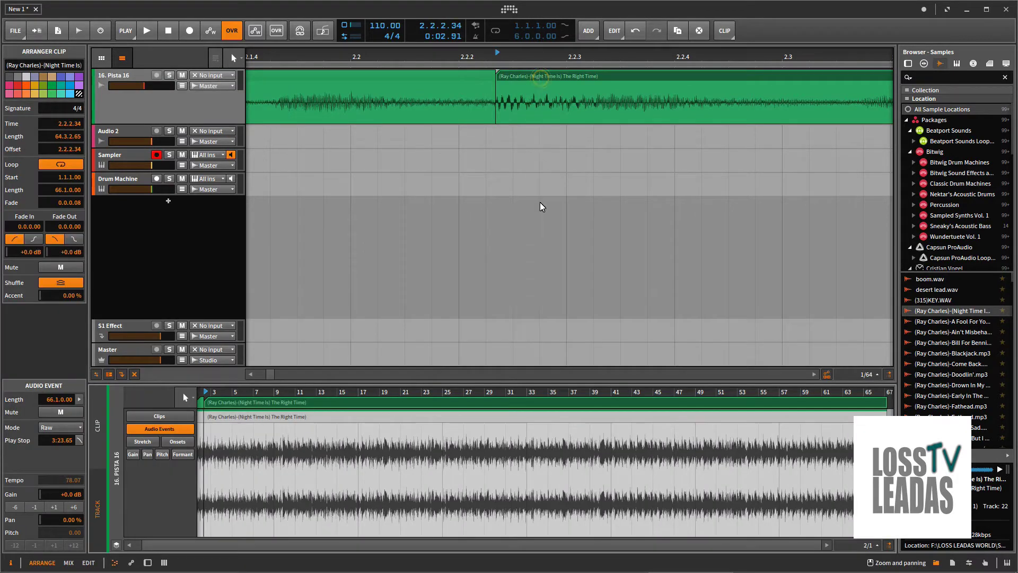
left_click(475, 381)
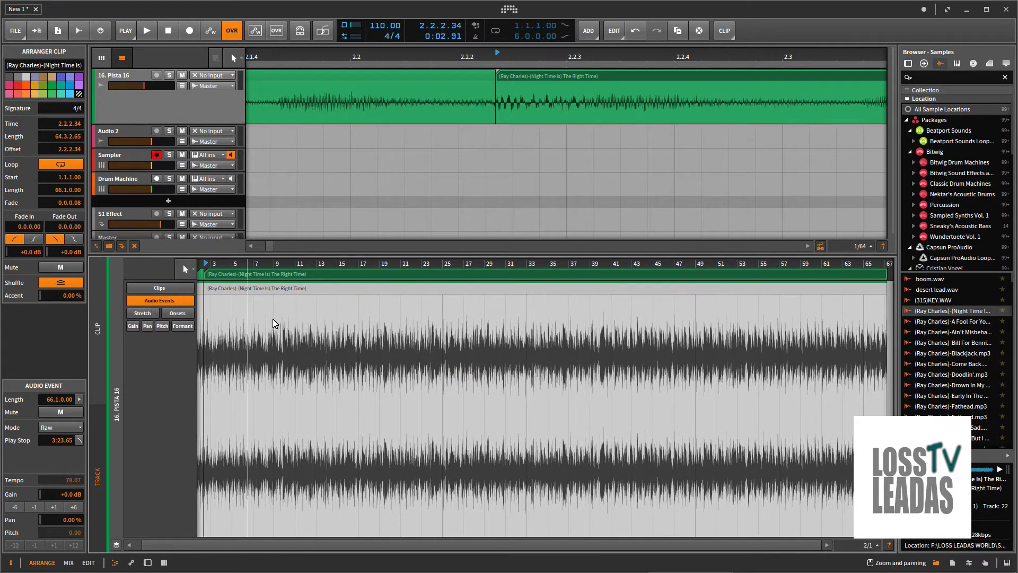
left_click_drag(301, 266, 304, 272)
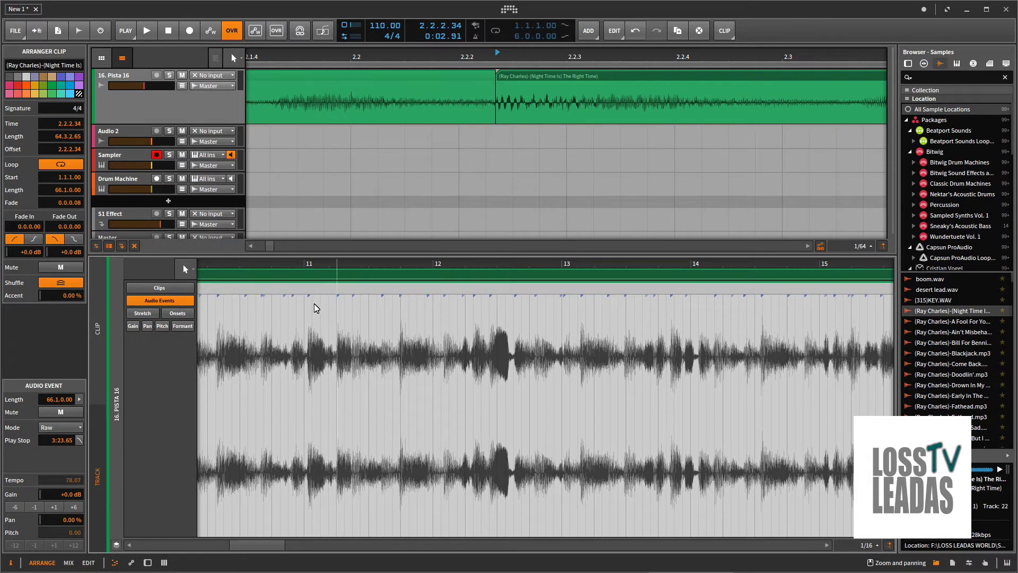
left_click(177, 313)
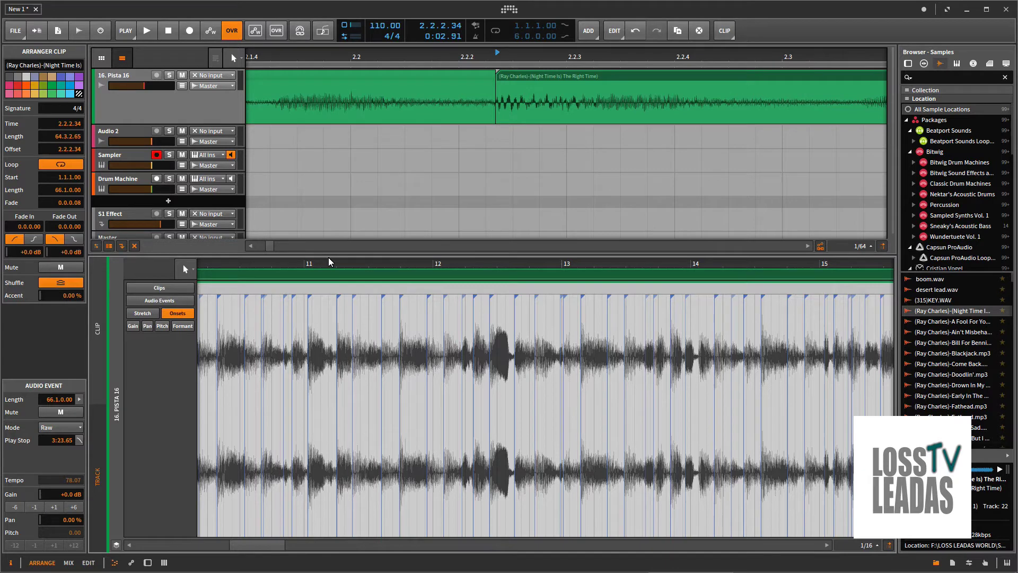
left_click_drag(334, 259, 345, 357)
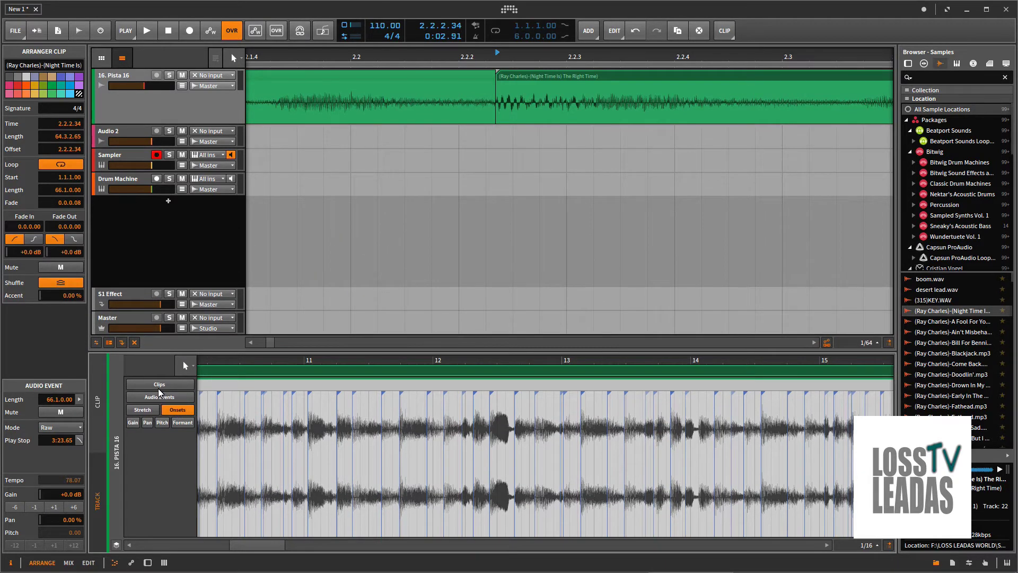
left_click(142, 410)
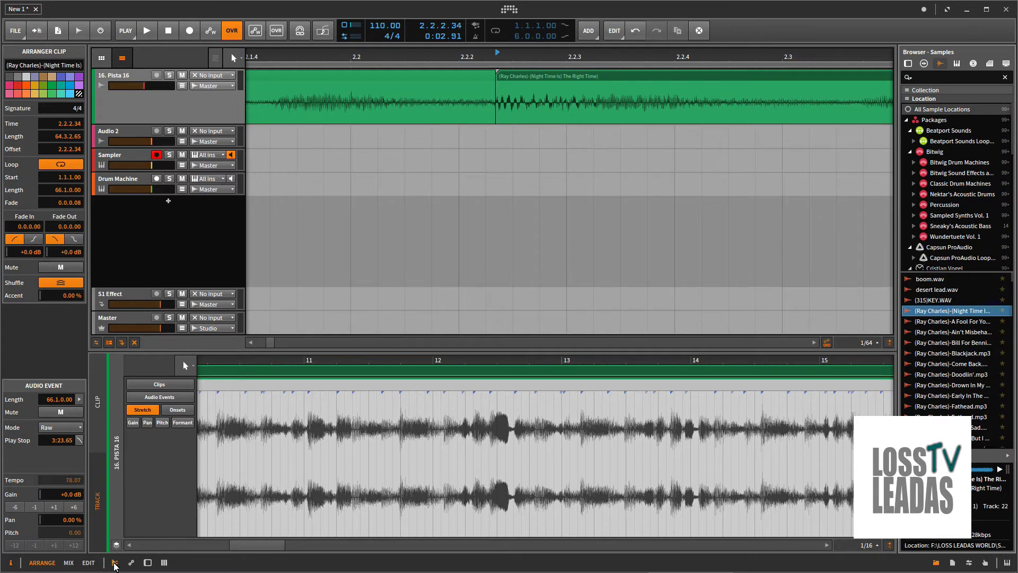
left_click(114, 562)
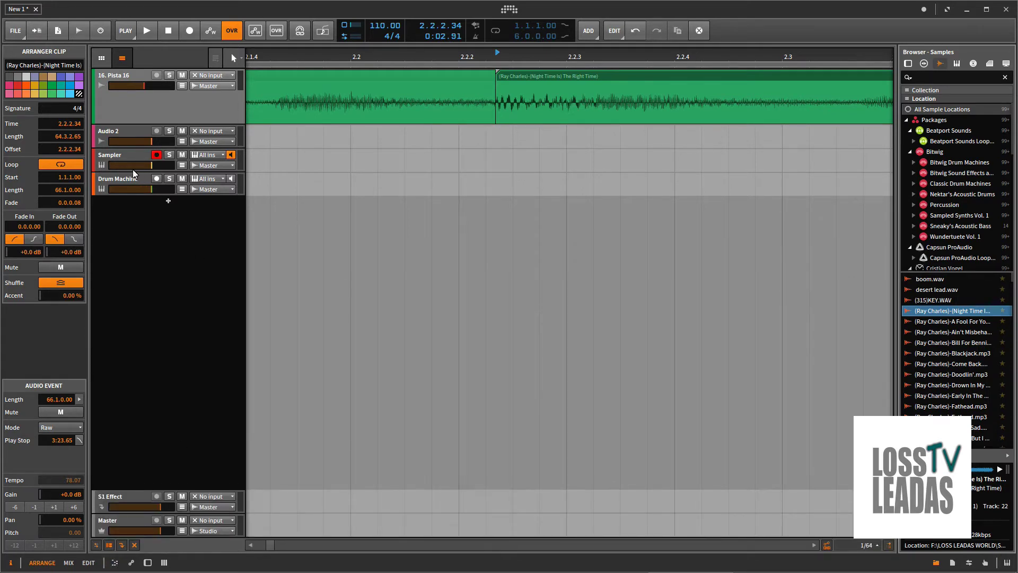
- Show the Sampler track's device and load the second clip slice, starting at 1.3.3, into the empty Sampler
left_click(125, 155)
key("d")
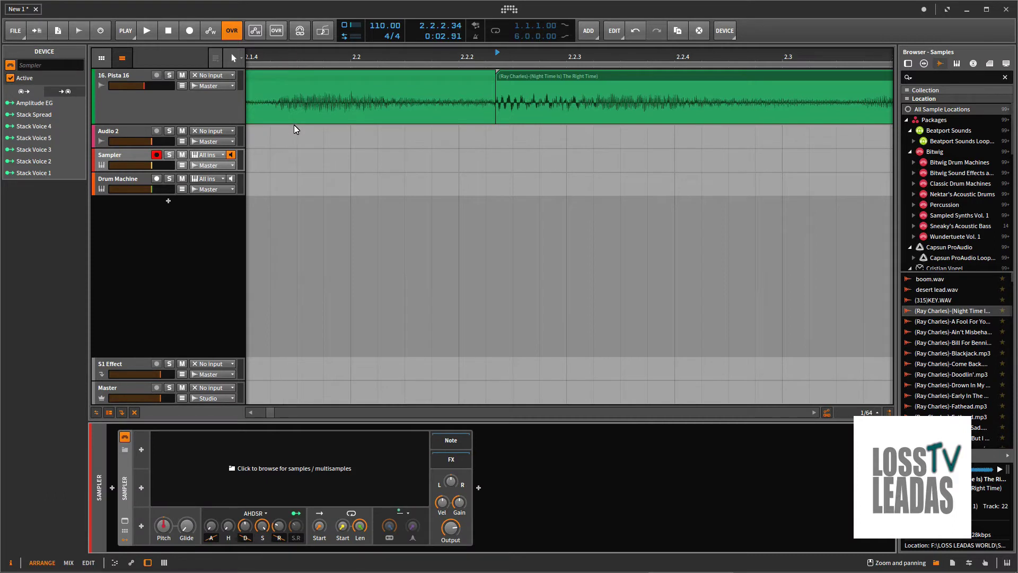
left_click_drag(567, 53, 453, 55)
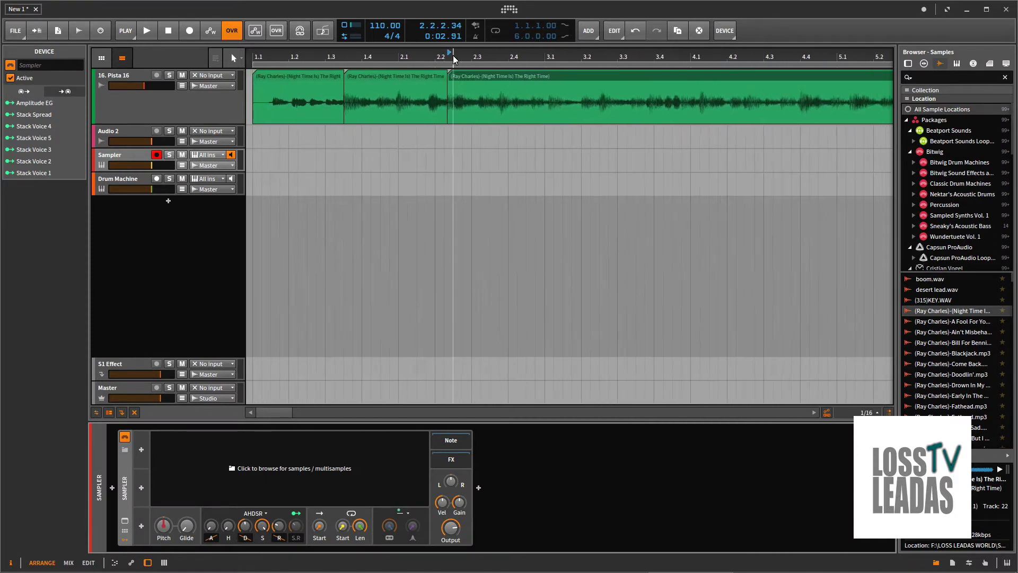
left_click(400, 72)
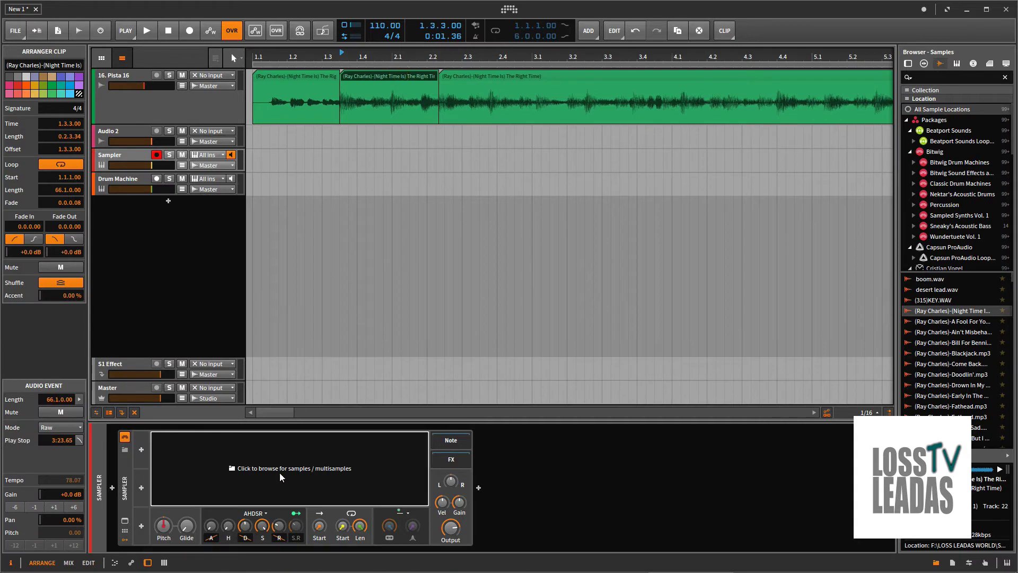
left_click_drag(279, 473, 279, 472)
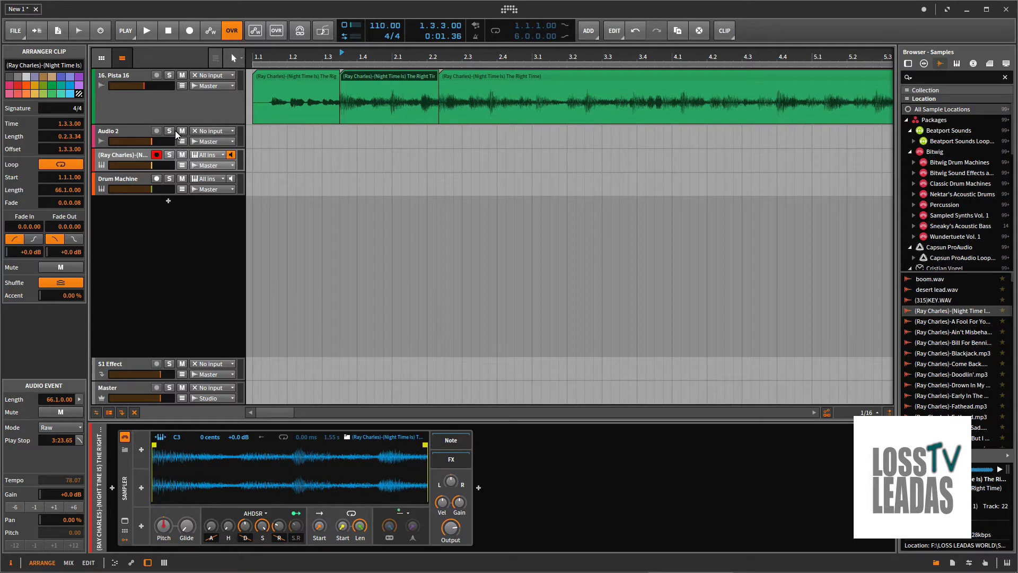
- Reduce the 16. Pista 16 track's height, delete the Sampler track and remove the Drum Machine device from its track
left_click_drag(178, 126, 179, 107)
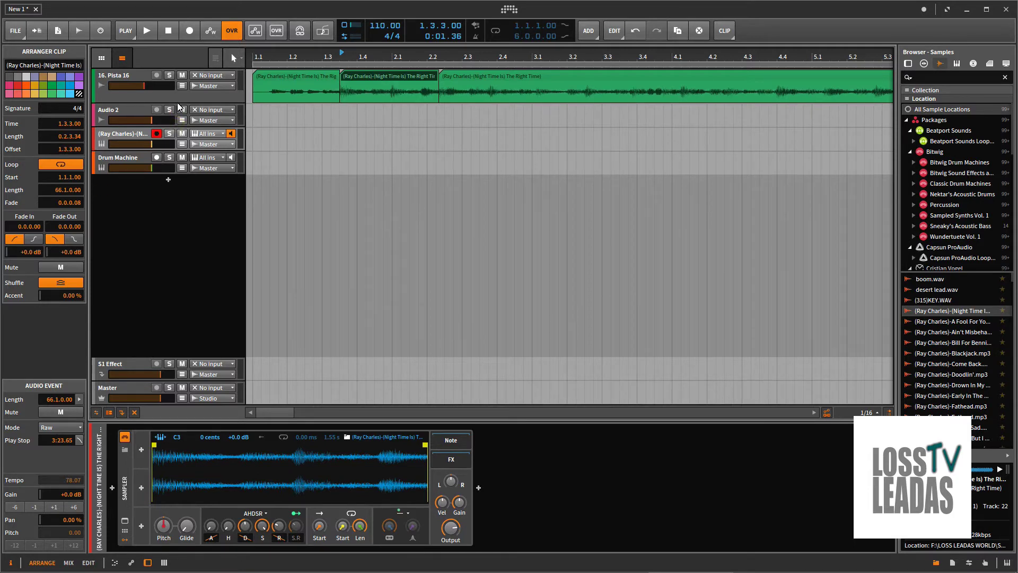
left_click(129, 133)
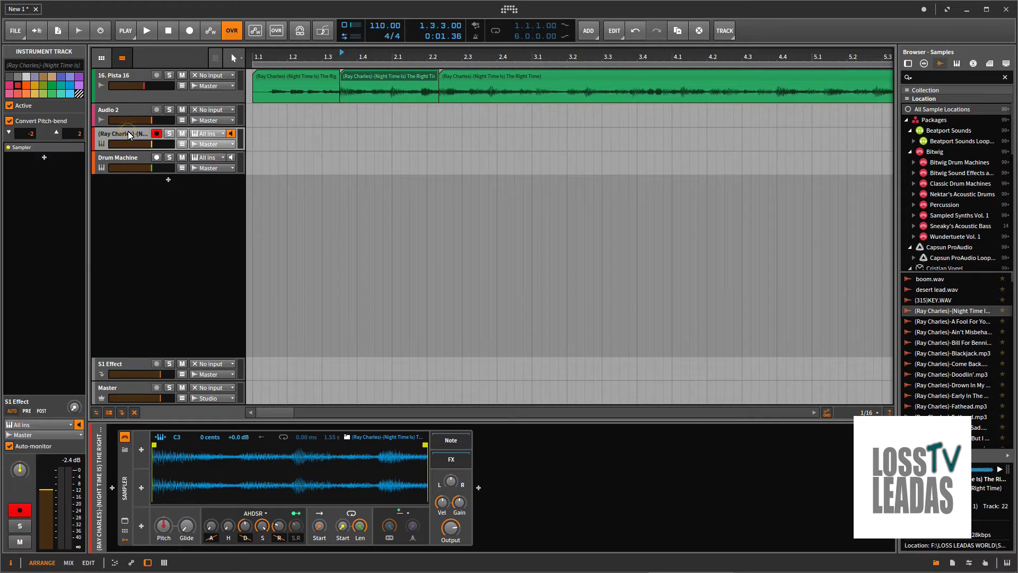
key("Delete")
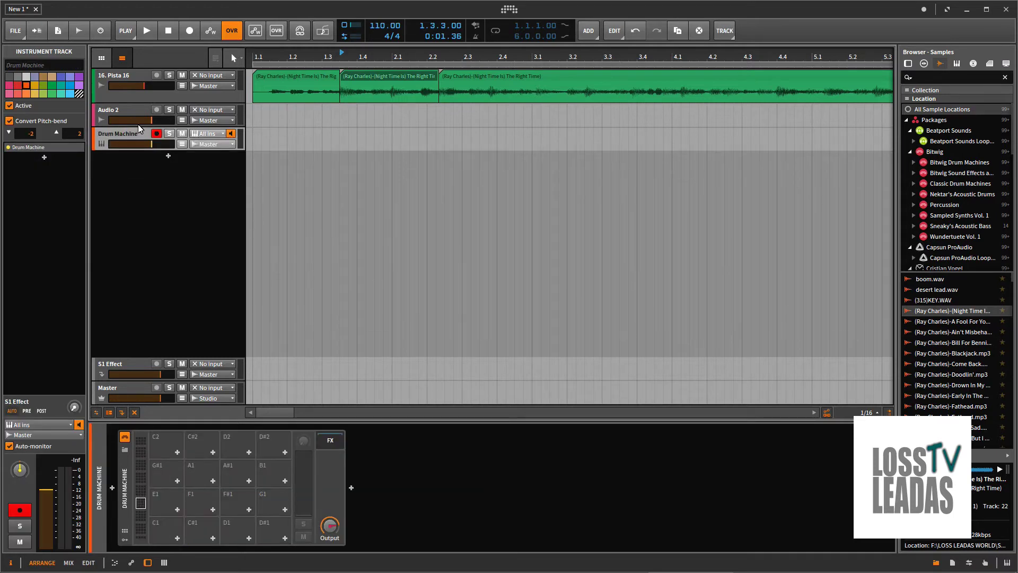
left_click(138, 116)
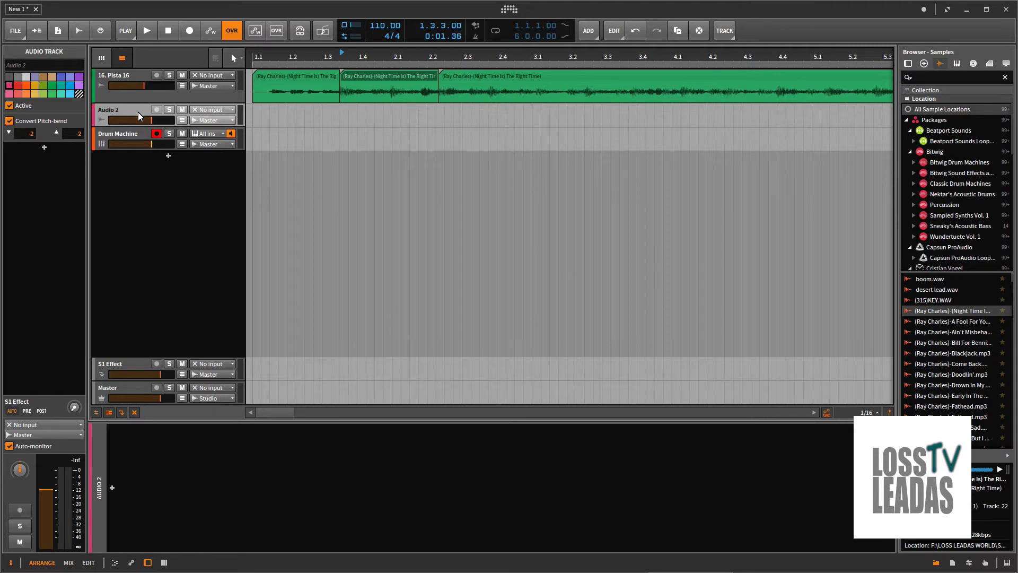
left_click(129, 135)
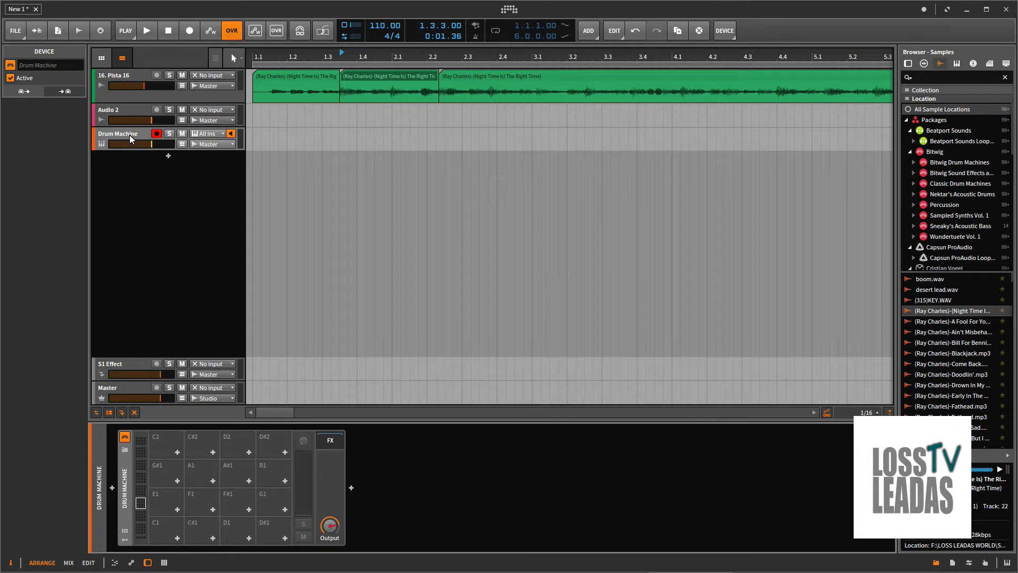
key("Delete")
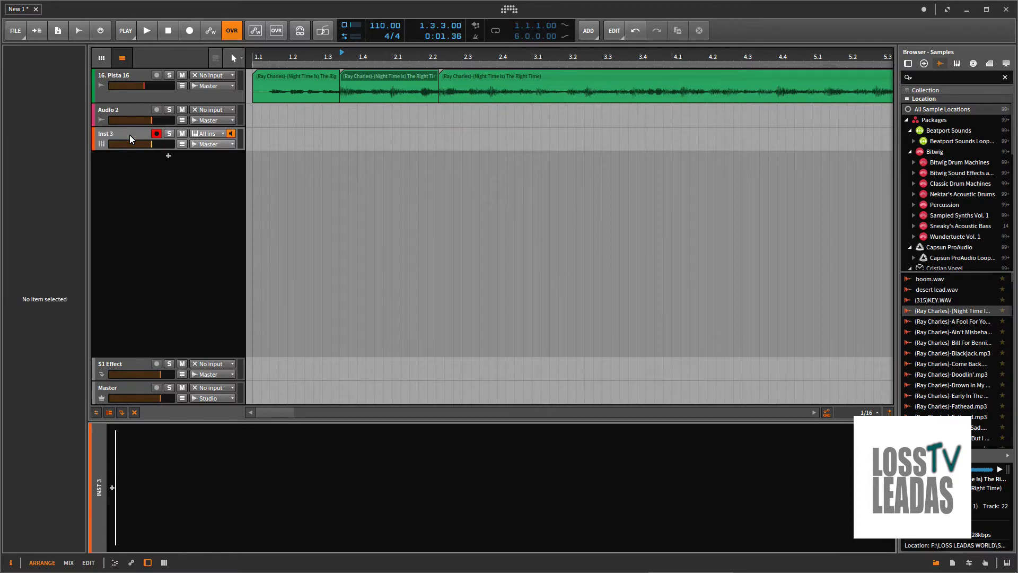
- Slice the long third clip on 16. Pista 16 to a Drum Machine using Slice Raw at 1/8 note, limited to 128 slices
left_click(153, 95)
scroll(326, 59, "down", 1)
scroll(326, 59, "down", 6)
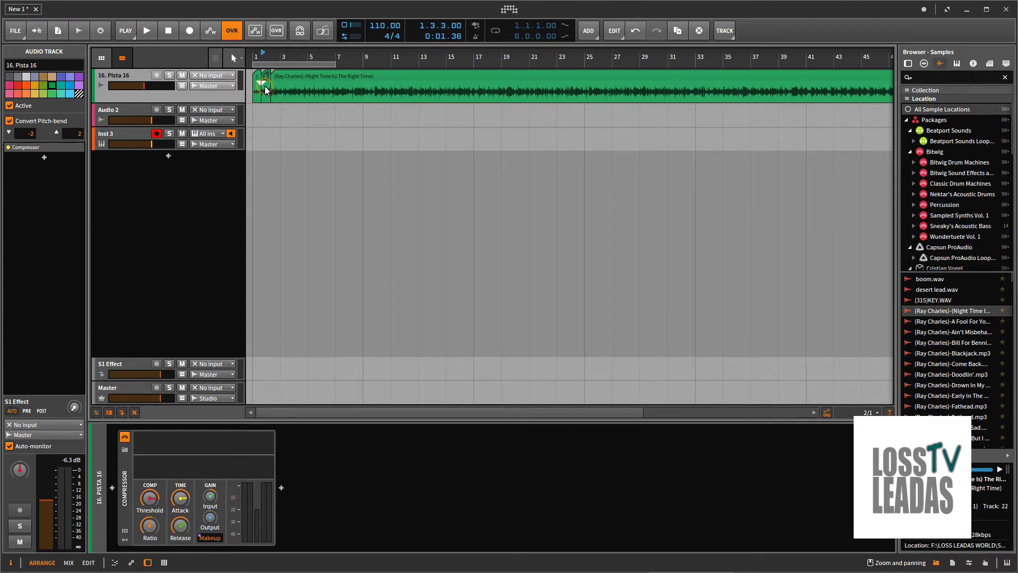
scroll(616, 67, "down", 3)
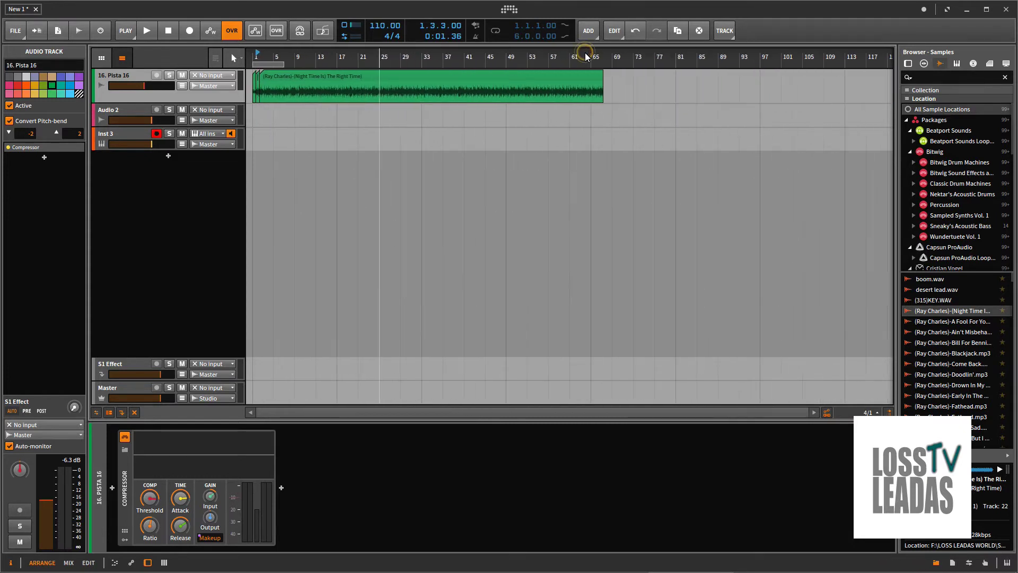
left_click_drag(610, 76, 285, 104)
right_click(344, 78)
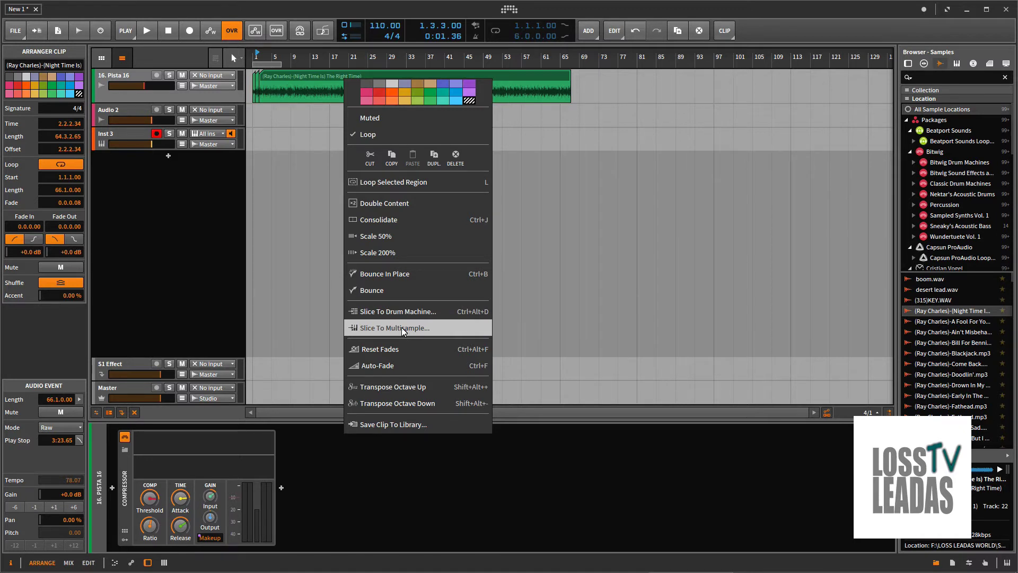
left_click(403, 311)
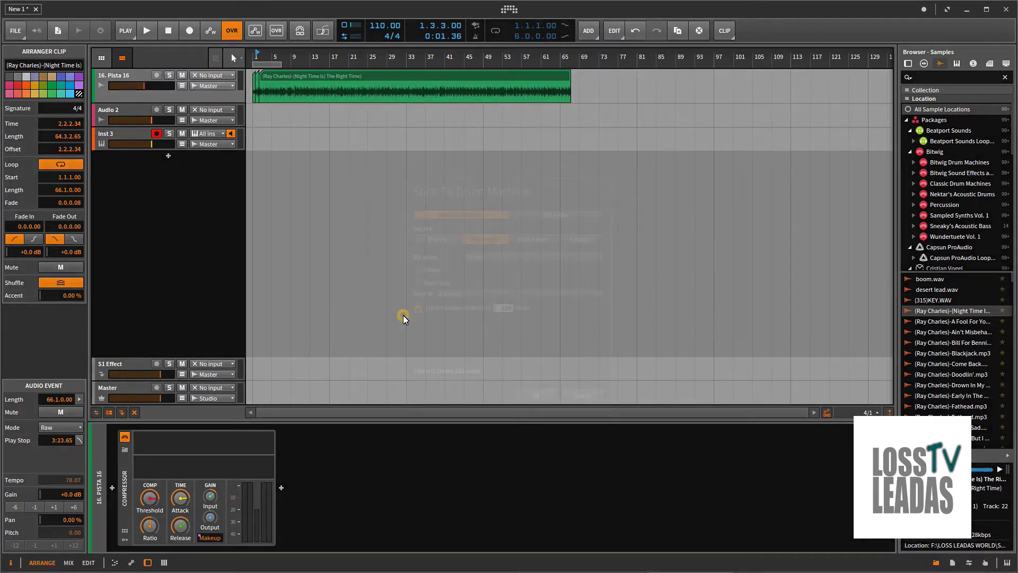
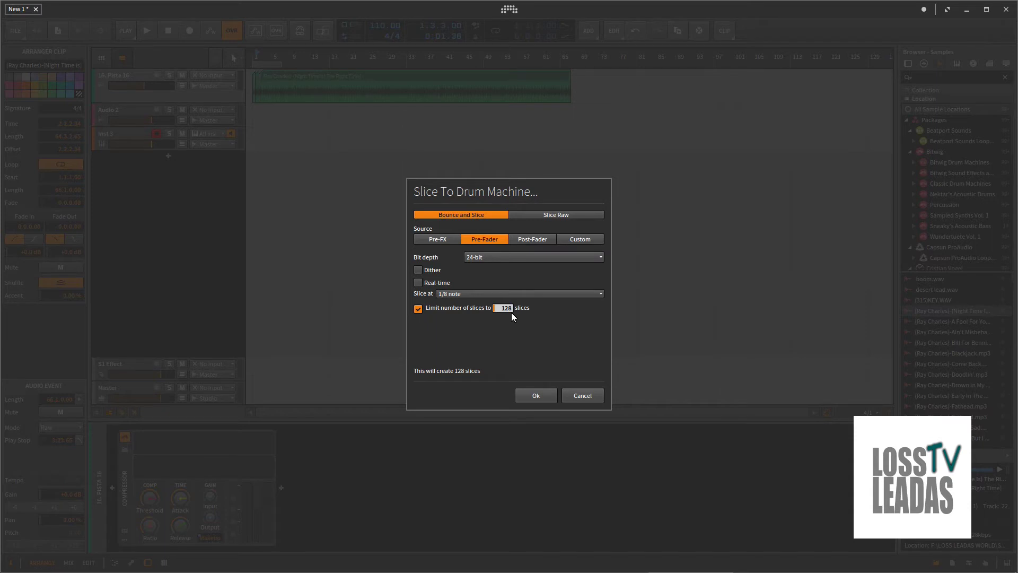
left_click(544, 217)
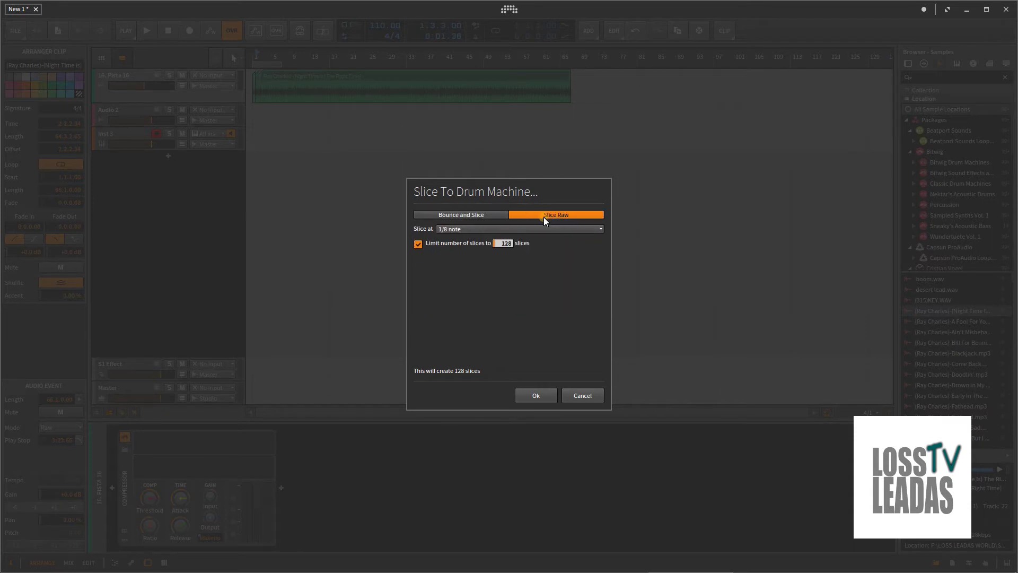
left_click(499, 230)
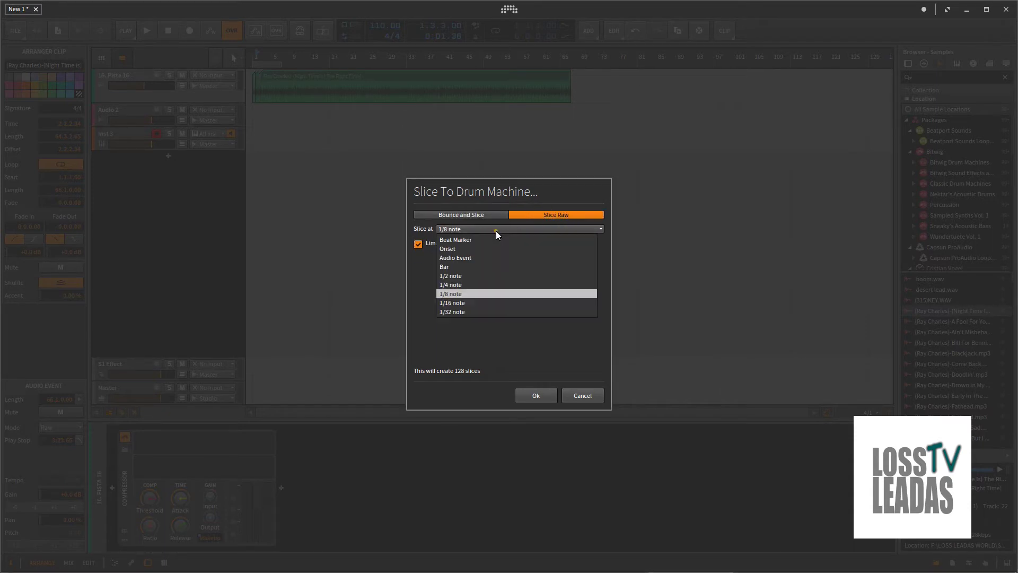
left_click(454, 294)
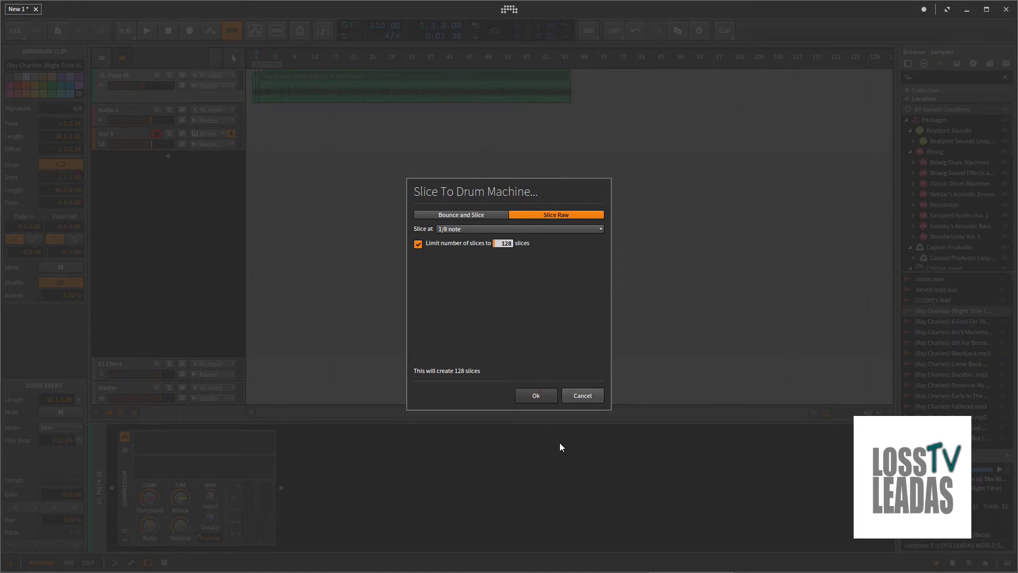
key("Return")
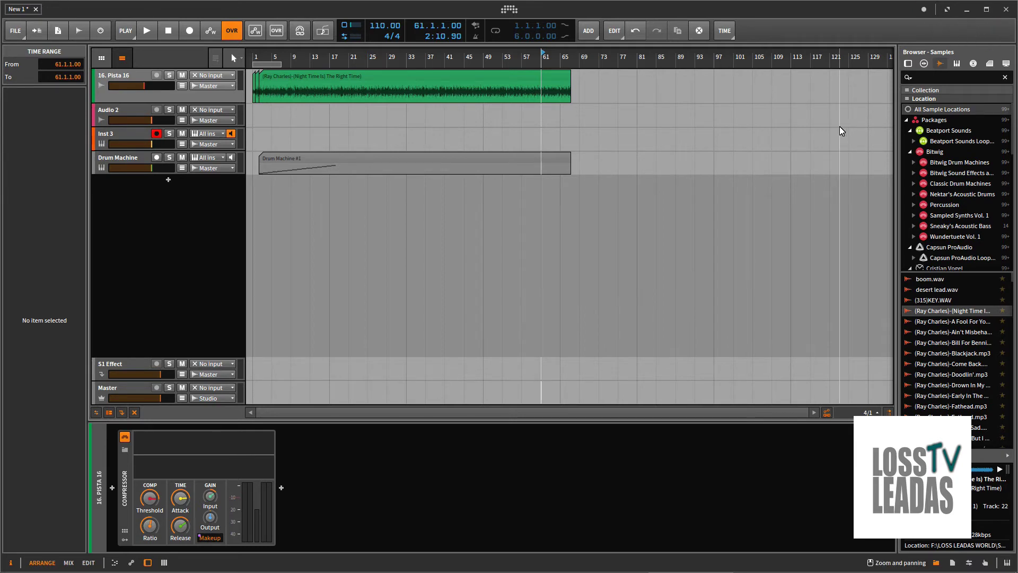
- View the slice pads on the new Drum Machine track and undo the slicing
left_click(136, 161)
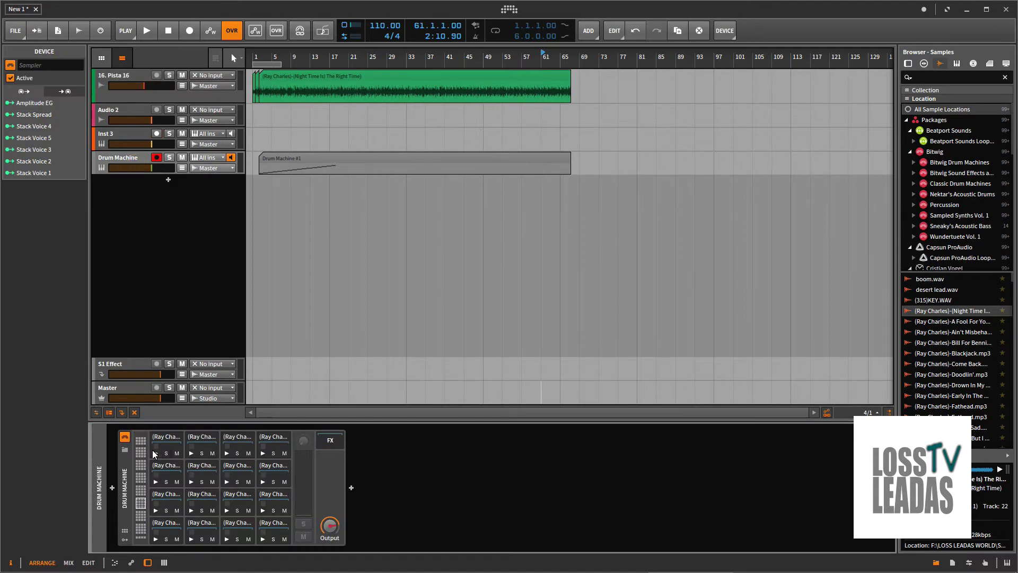
left_click(142, 441)
key("ctrl+z")
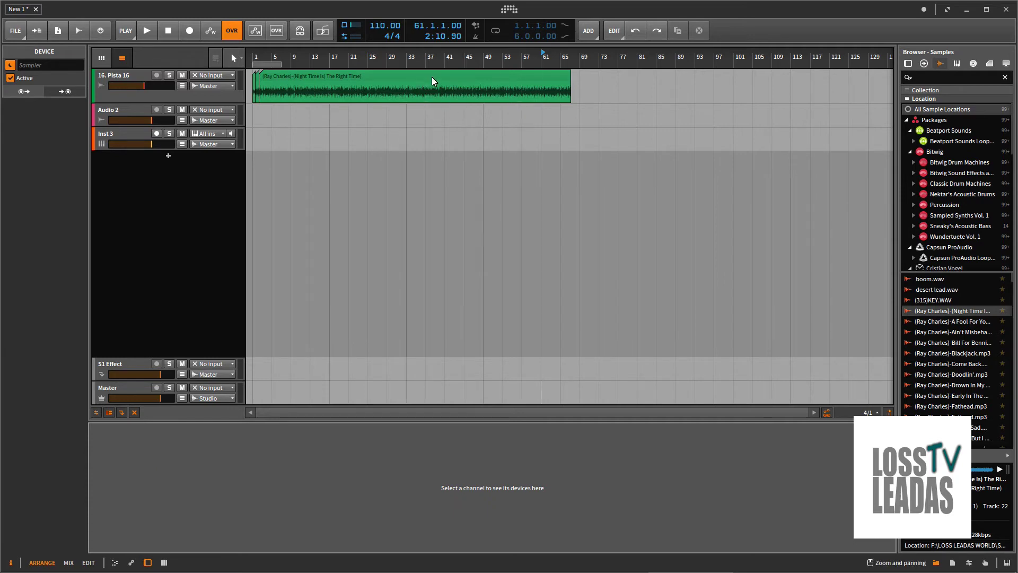
left_click_drag(593, 84, 271, 84)
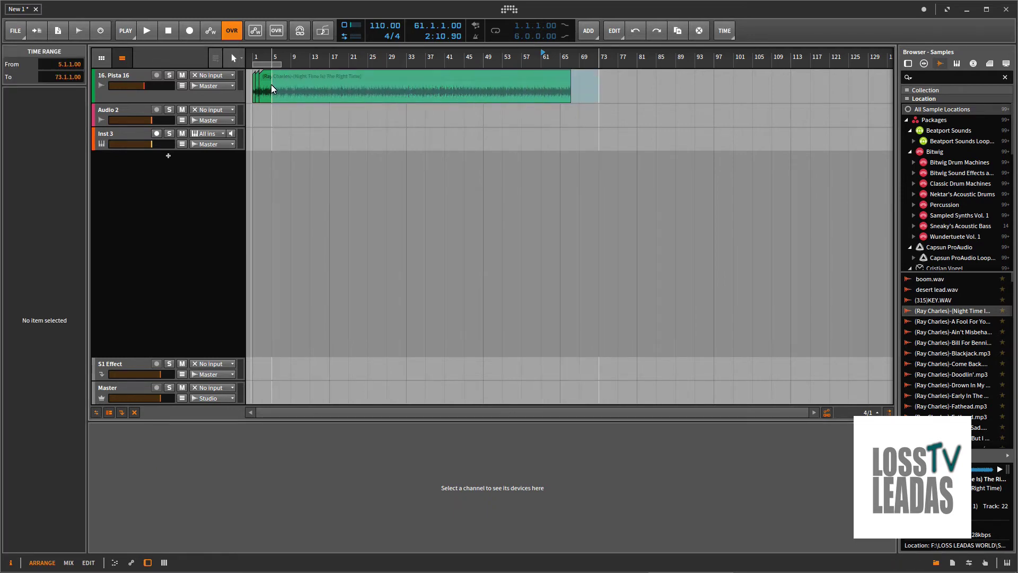
right_click(347, 140)
left_click(373, 149)
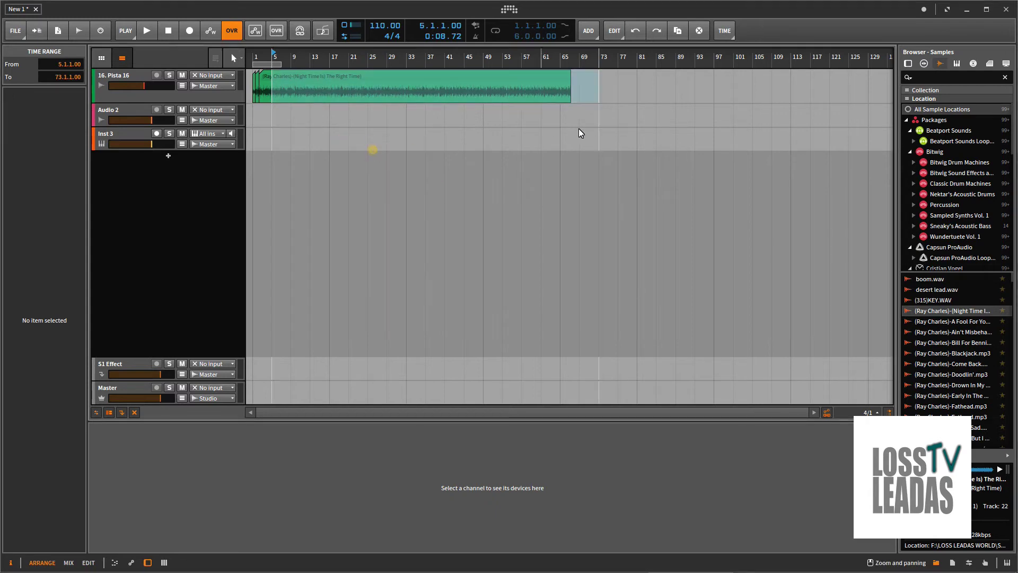
left_click(529, 97)
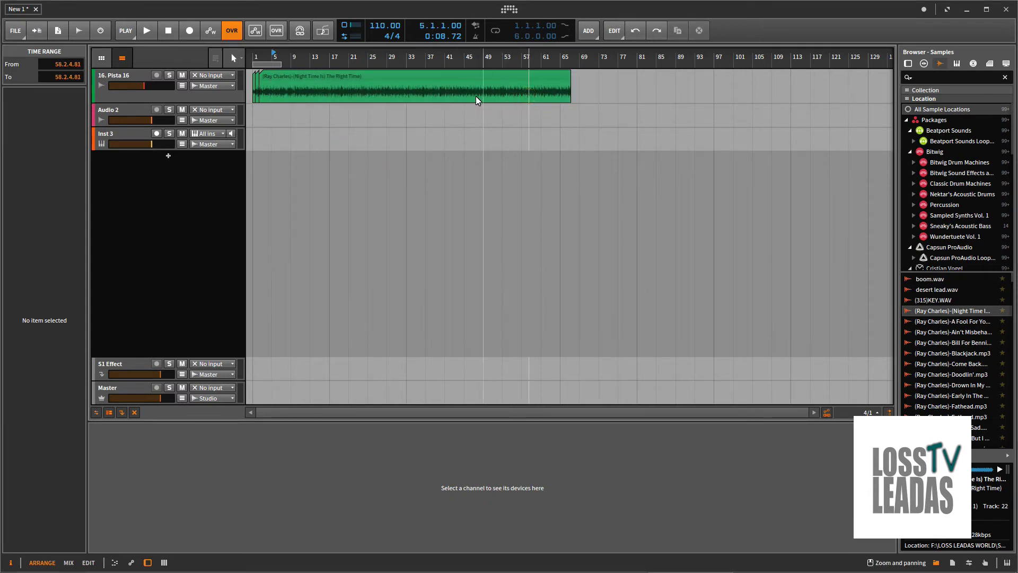
- Slice the long third clip to a Drum Machine at 1/4 note using Slice Raw, limited to 128 slices, and show its pads
left_click(476, 76)
right_click(476, 77)
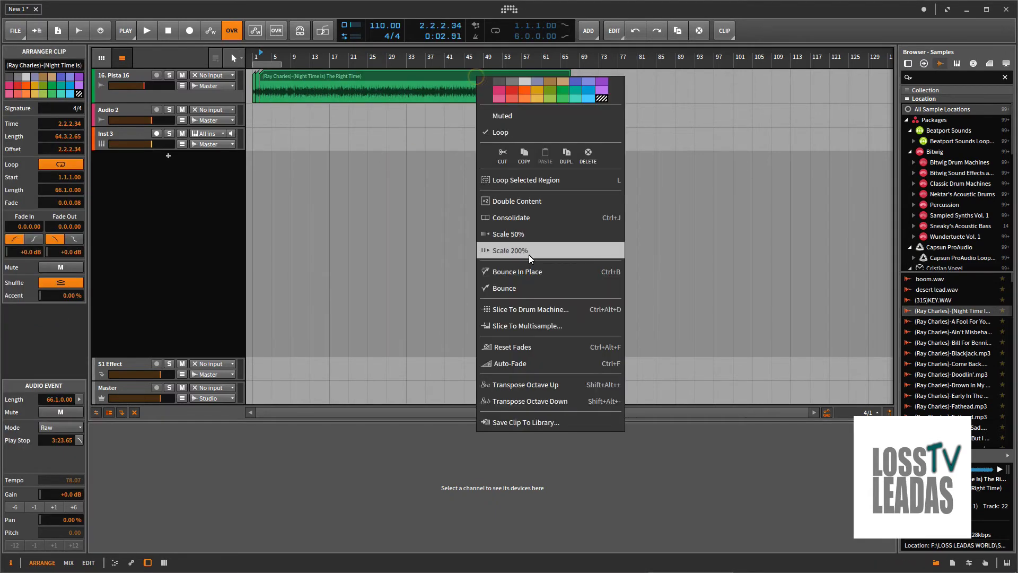
left_click(532, 308)
left_click(525, 229)
left_click(467, 284)
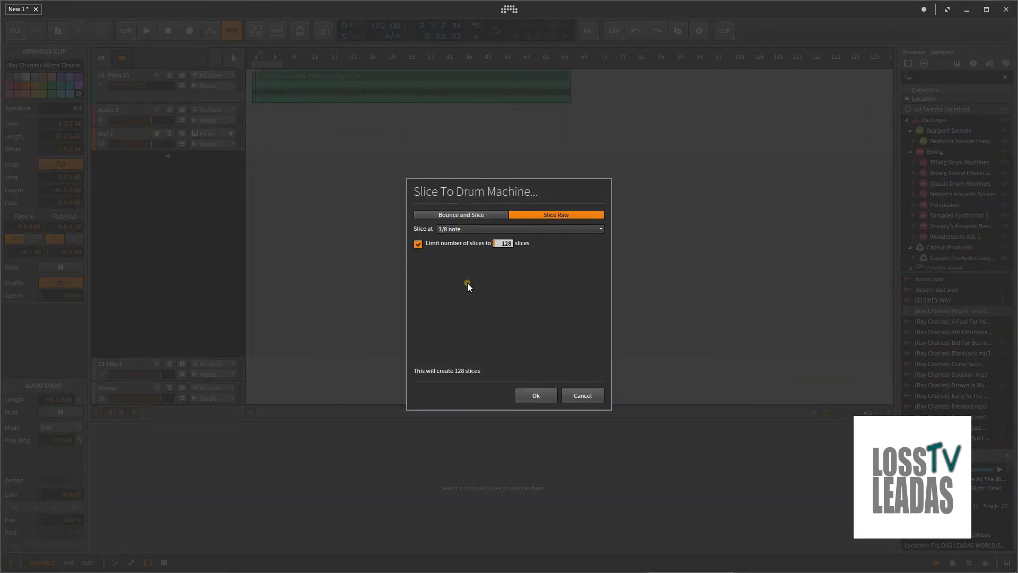
left_click(535, 395)
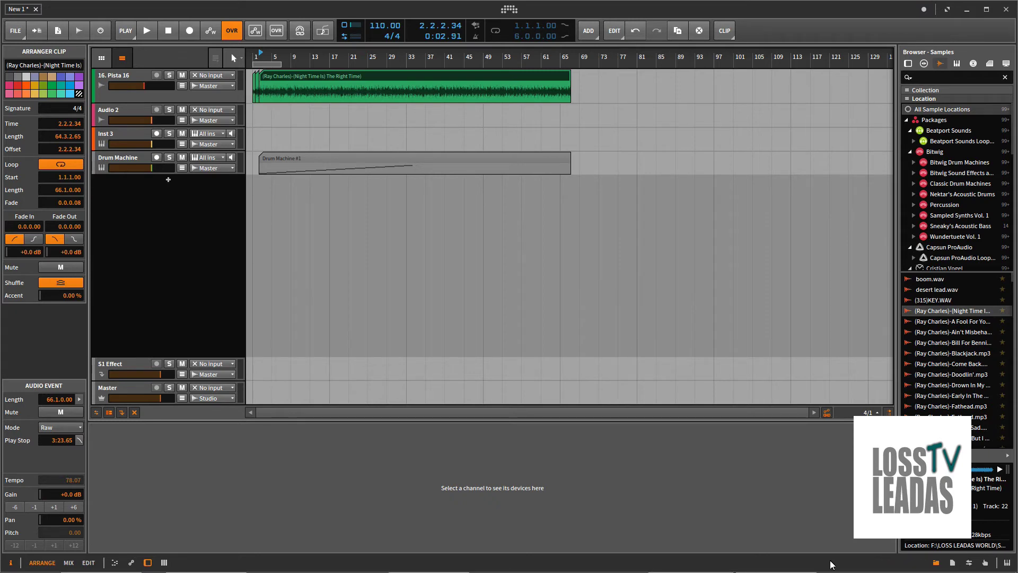
left_click(138, 161)
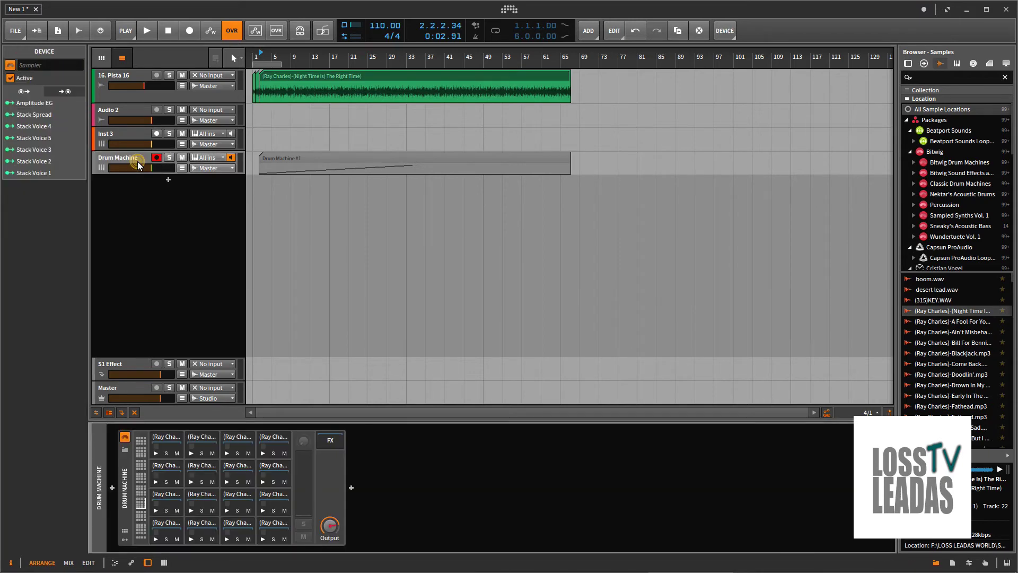
- Undo the 1/4-note slicing and slice the long third clip to a Drum Machine at 1/2 note with Slice Raw, limited to 128 slices
left_click(158, 451)
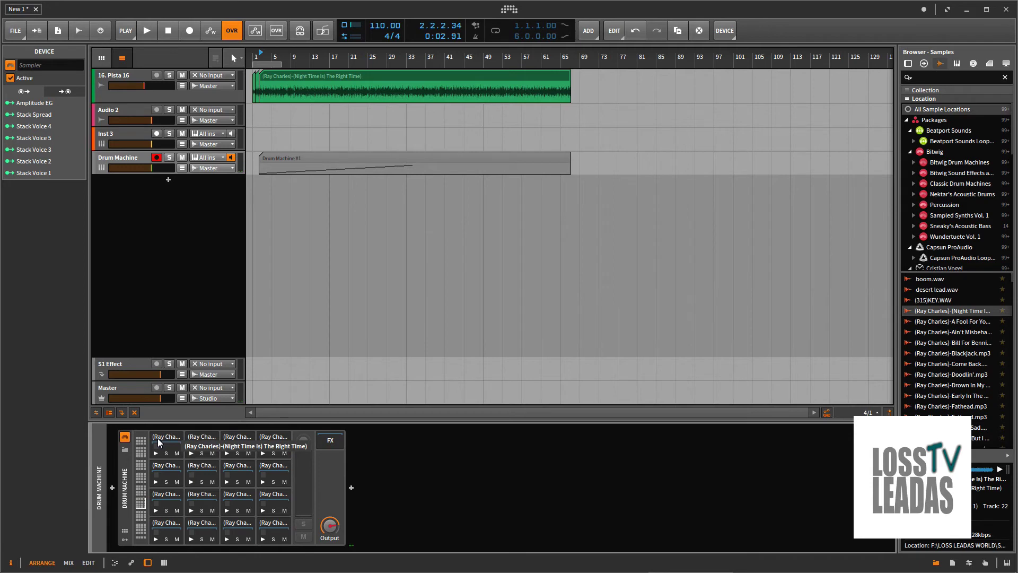
key("ctrl+z")
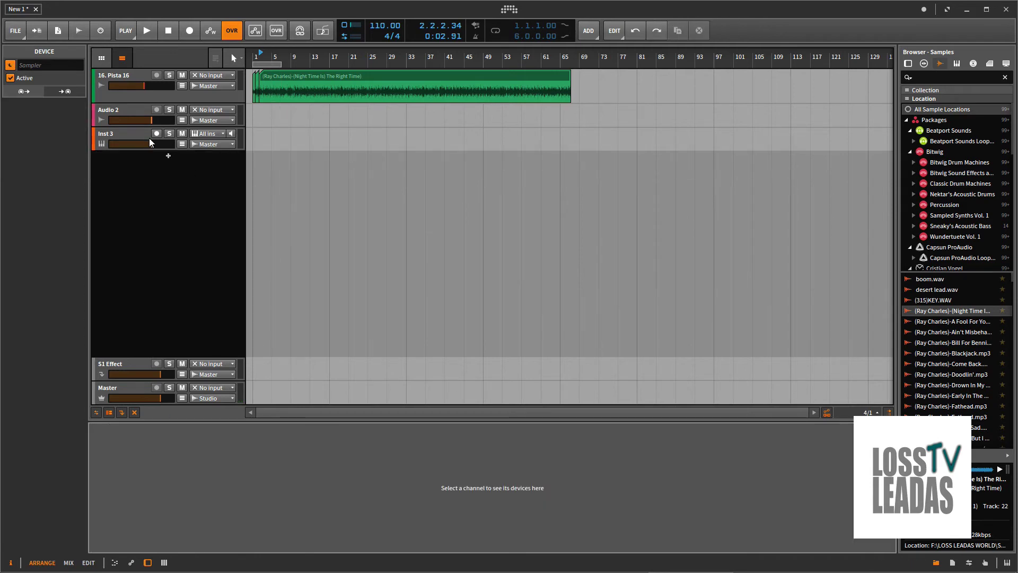
left_click(538, 76)
right_click(537, 76)
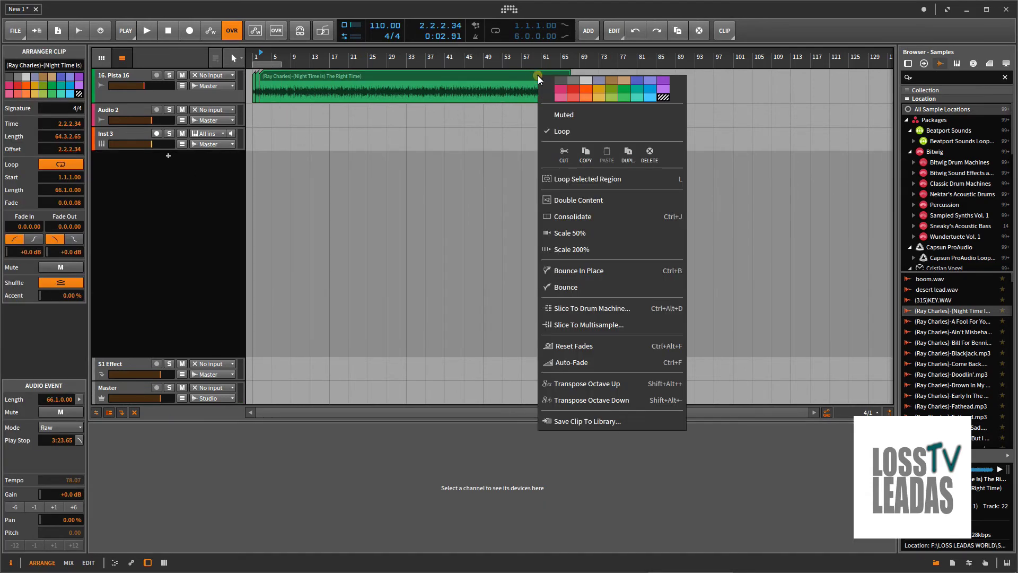
left_click(593, 306)
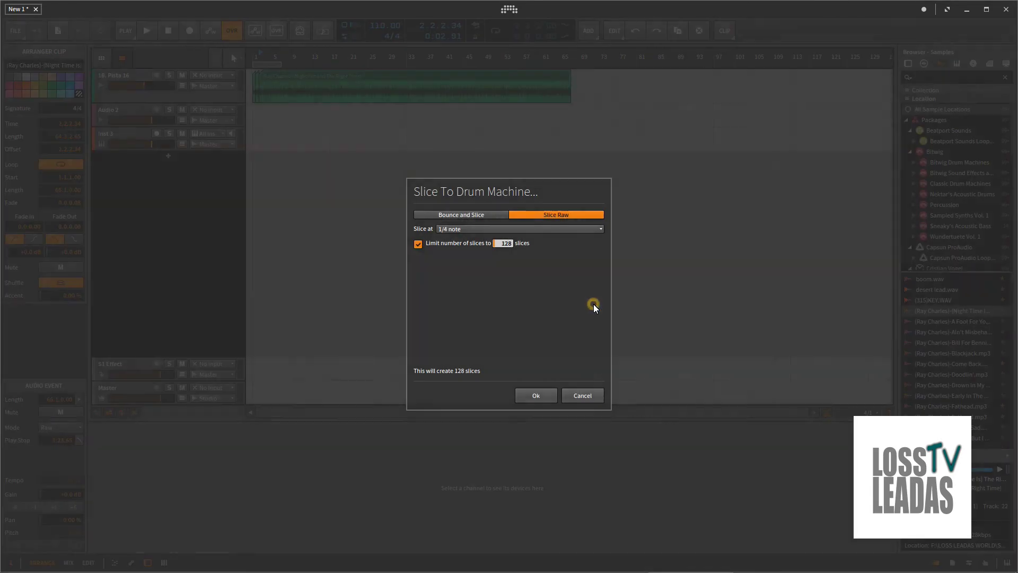
left_click(536, 229)
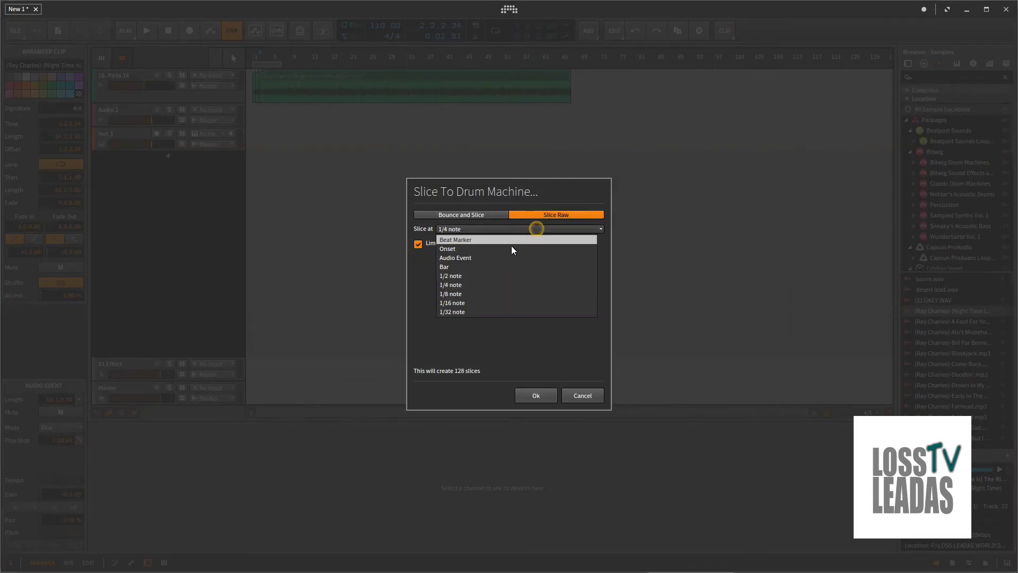
left_click(476, 274)
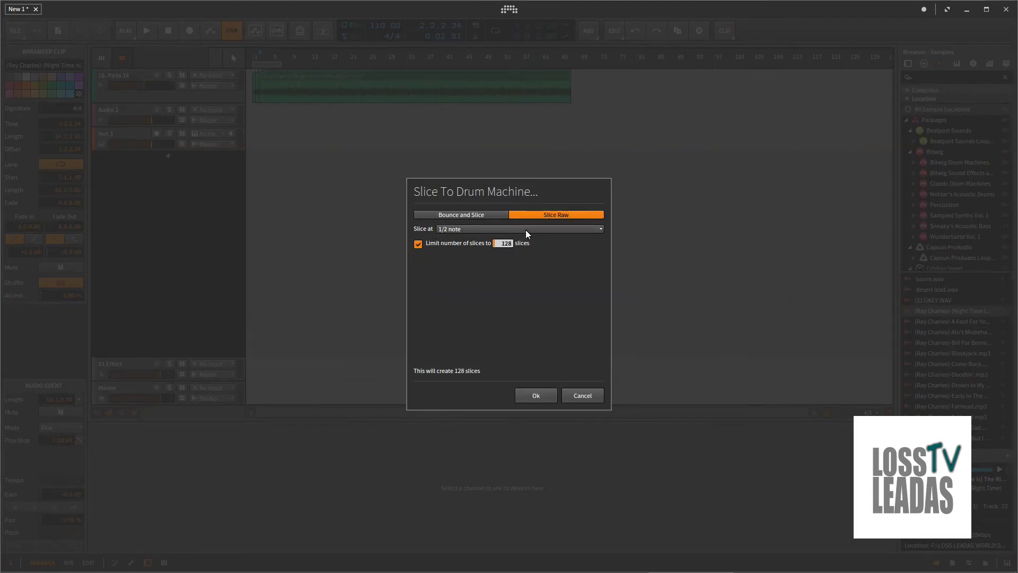
left_click(536, 395)
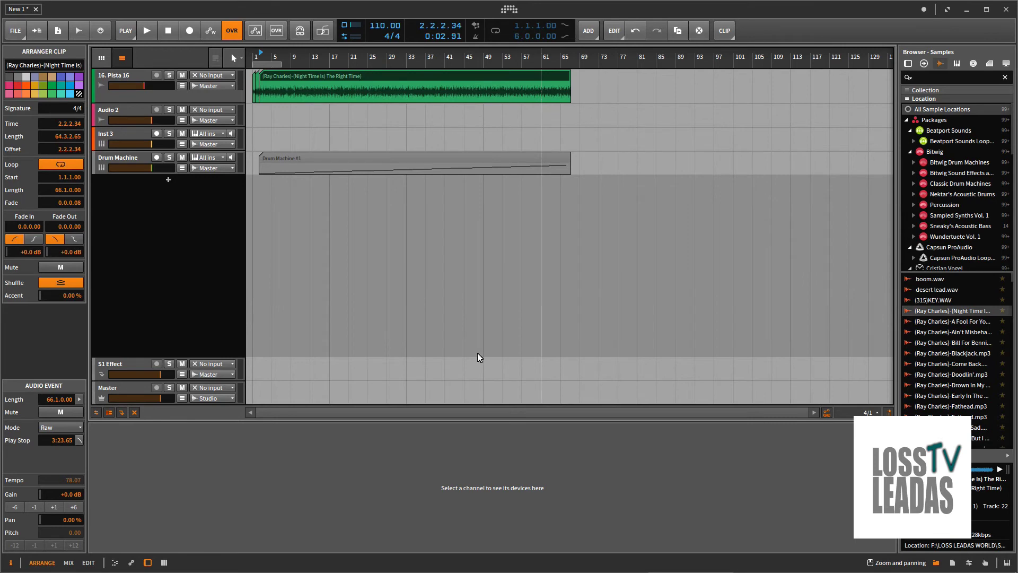
- Show the Sampler of the lower-left pad on the new Drum Machine track and expand the track's slice channels in the mixer
left_click(131, 157)
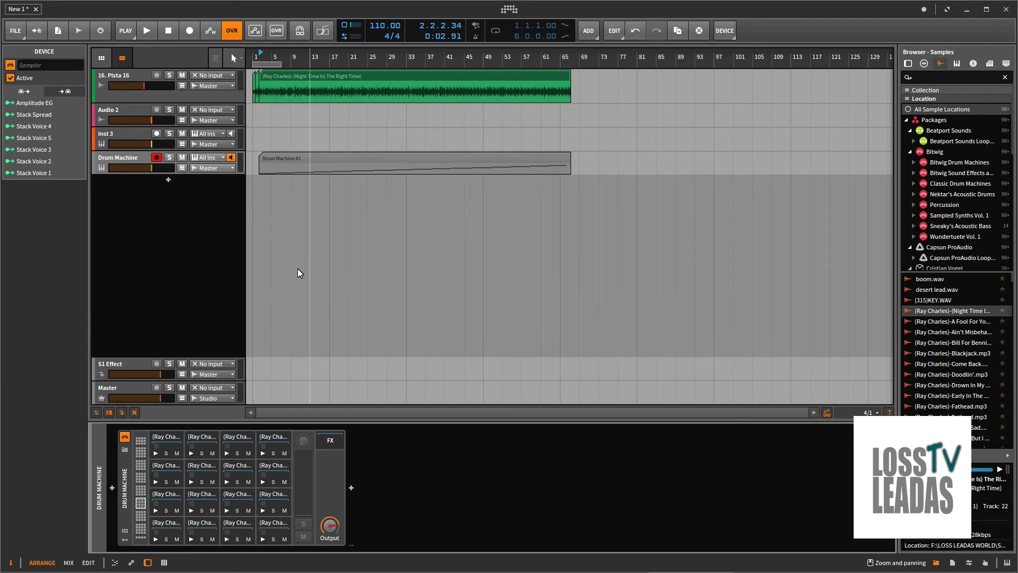
left_click(170, 533)
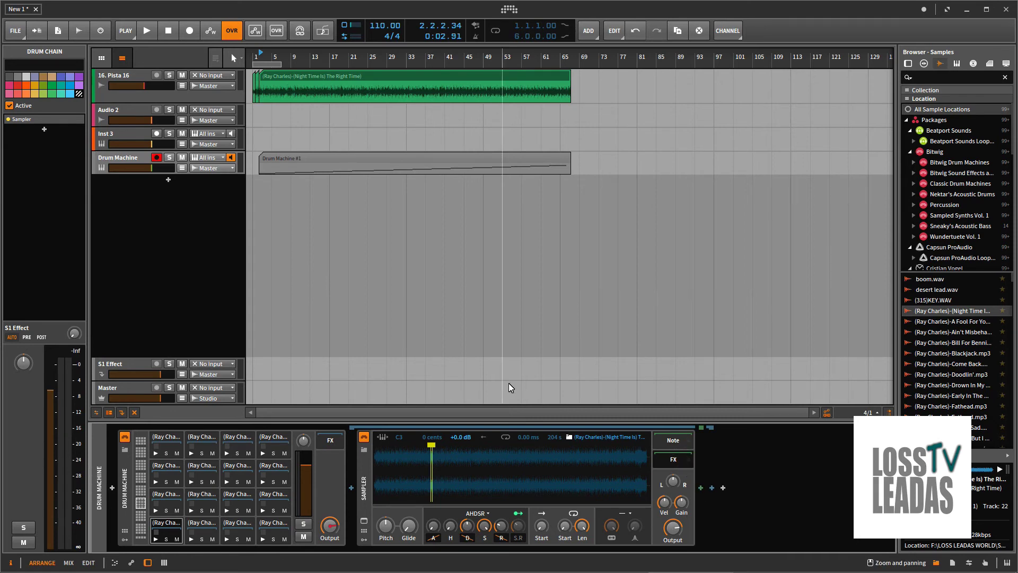
key("alt+2")
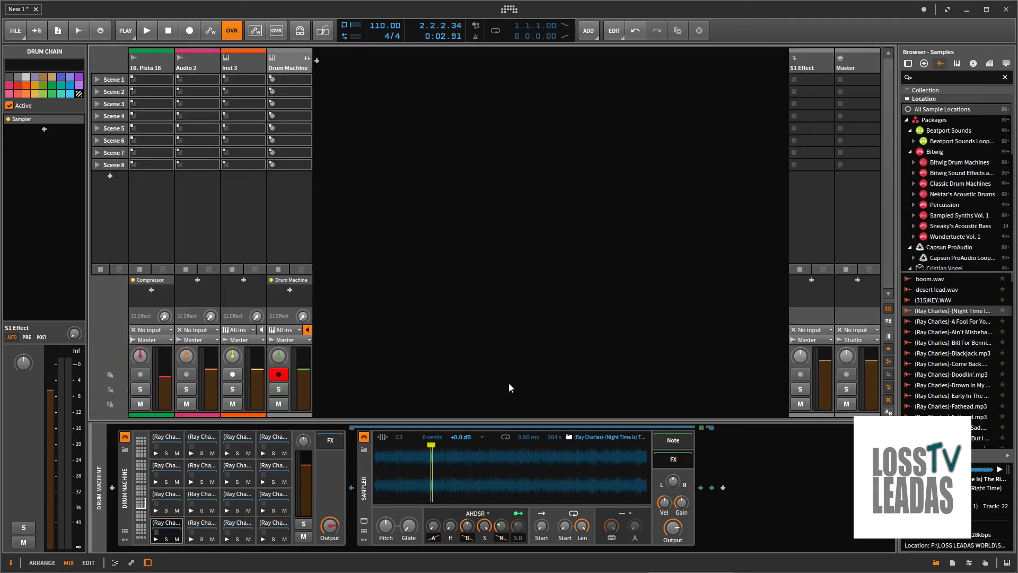
left_click(307, 58)
left_click(307, 59)
left_click(307, 58)
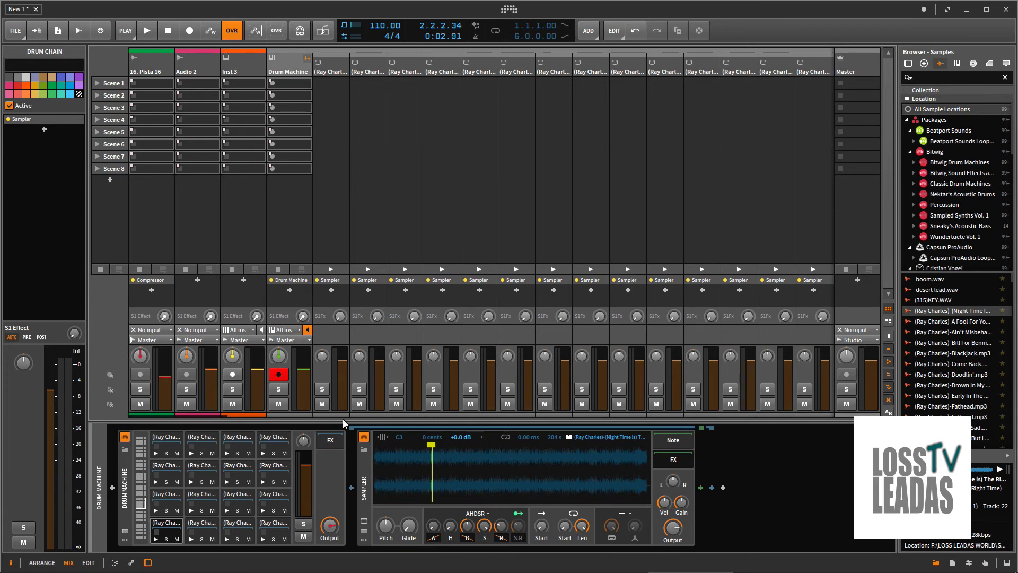
- Hide the sample browser and look through the Drum Machine's slice channels in the mixer
left_click_drag(383, 418, 423, 418)
left_click(507, 421)
left_click(656, 420)
left_click(936, 562)
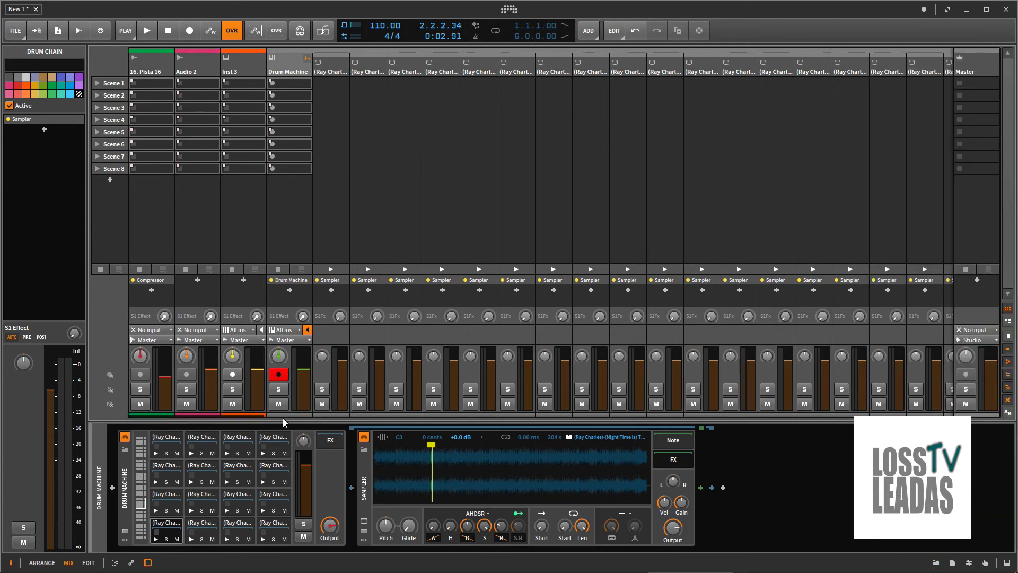
scroll(249, 412, "right", 5)
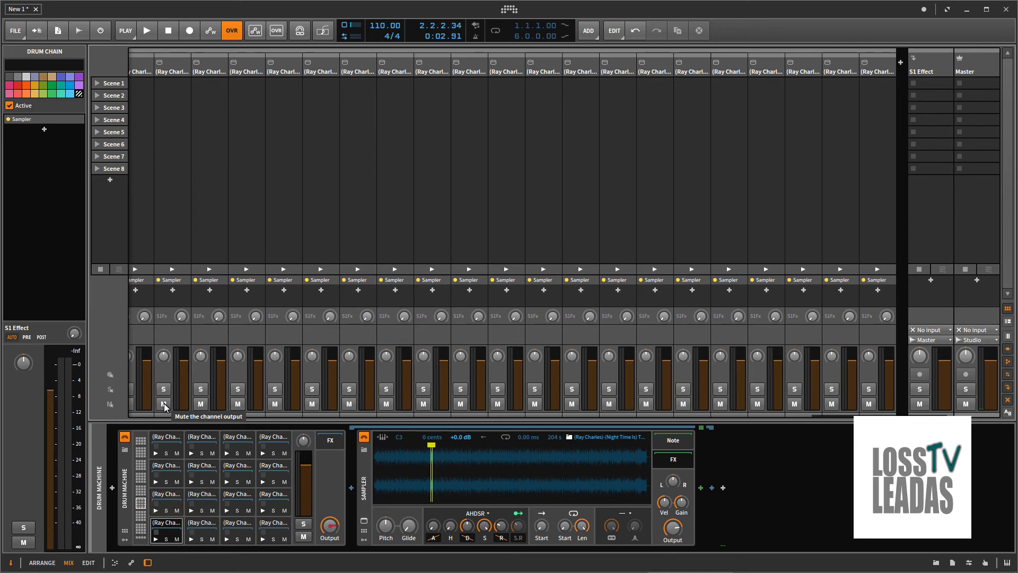
scroll(206, 415, "right", 3)
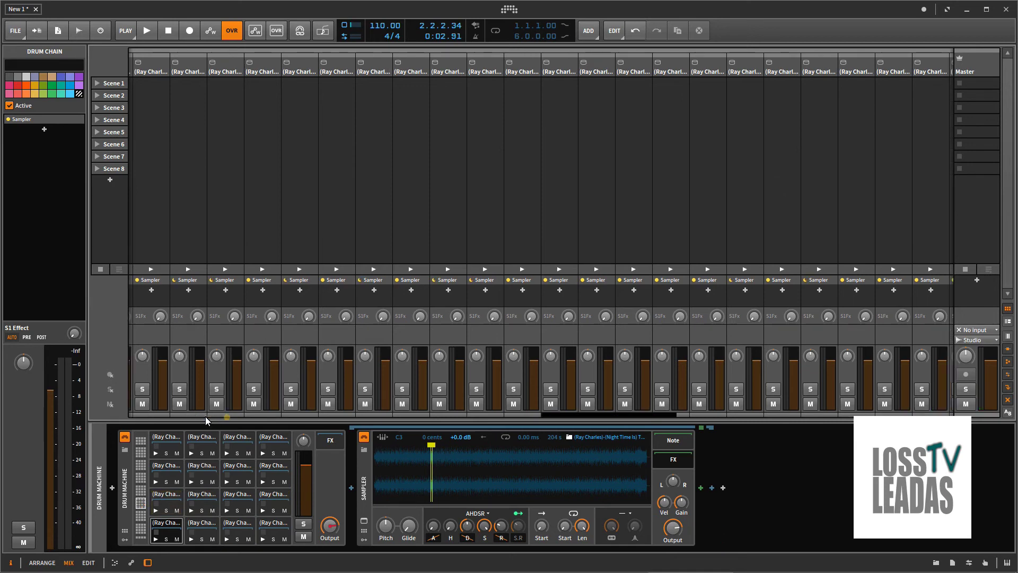
scroll(205, 416, "left", 5)
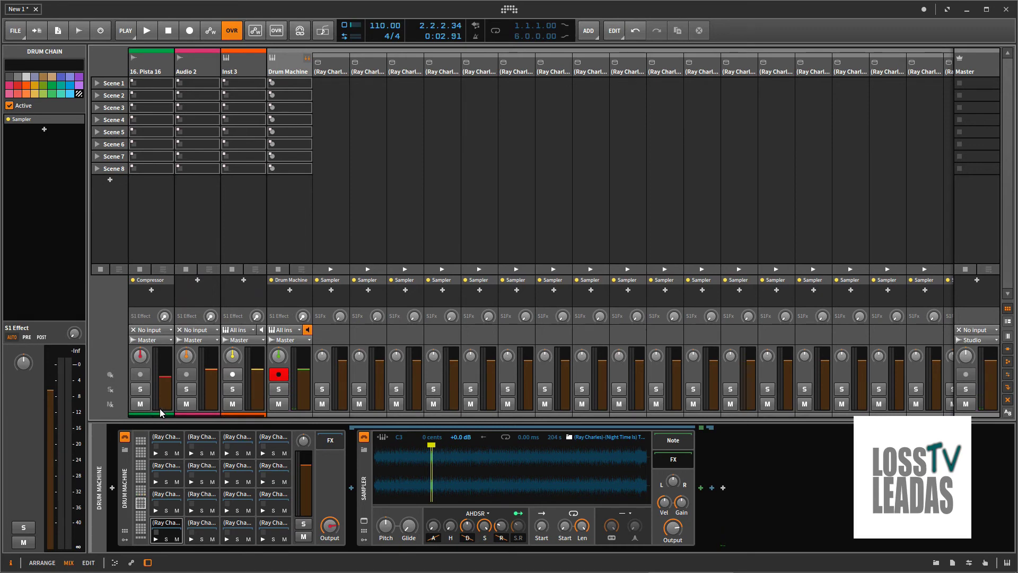
left_click_drag(167, 414, 561, 415)
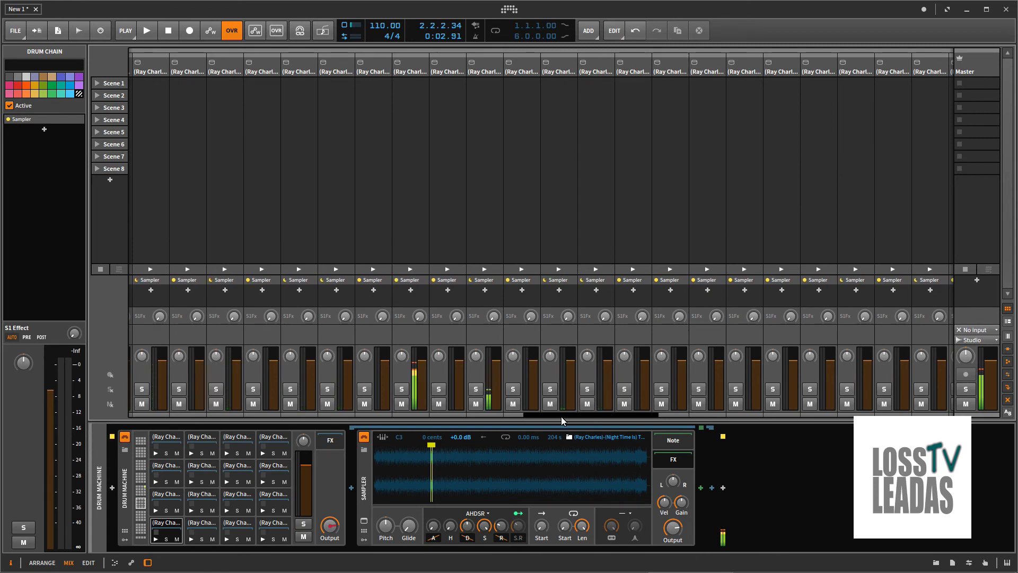
left_click(421, 174)
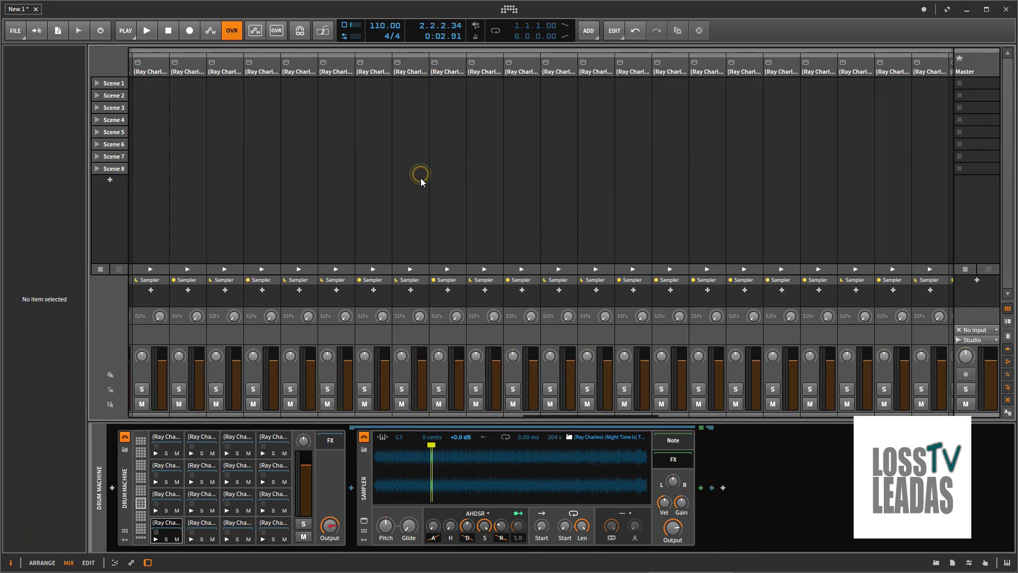
left_click(412, 291)
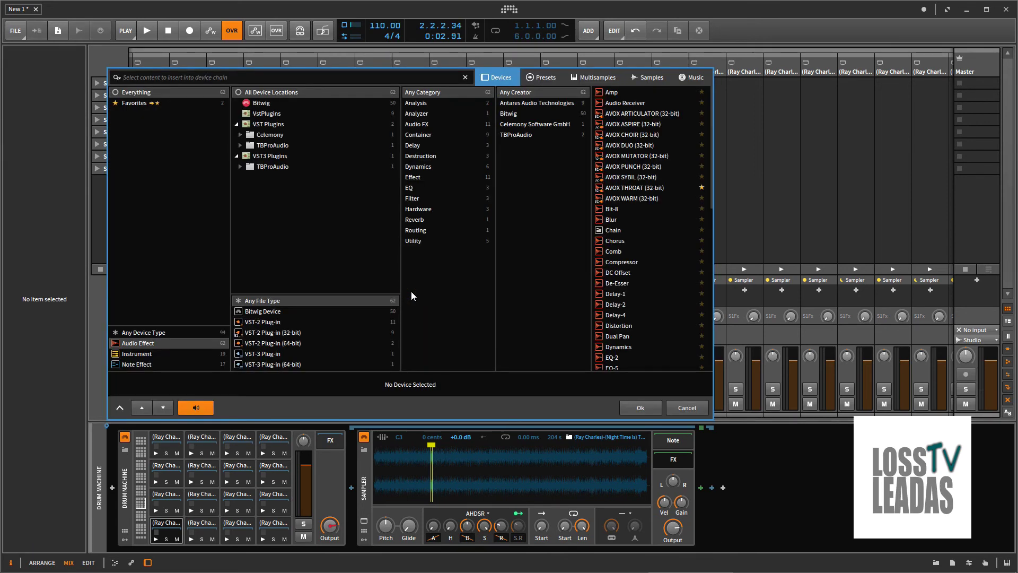
left_click(753, 37)
left_click(679, 404)
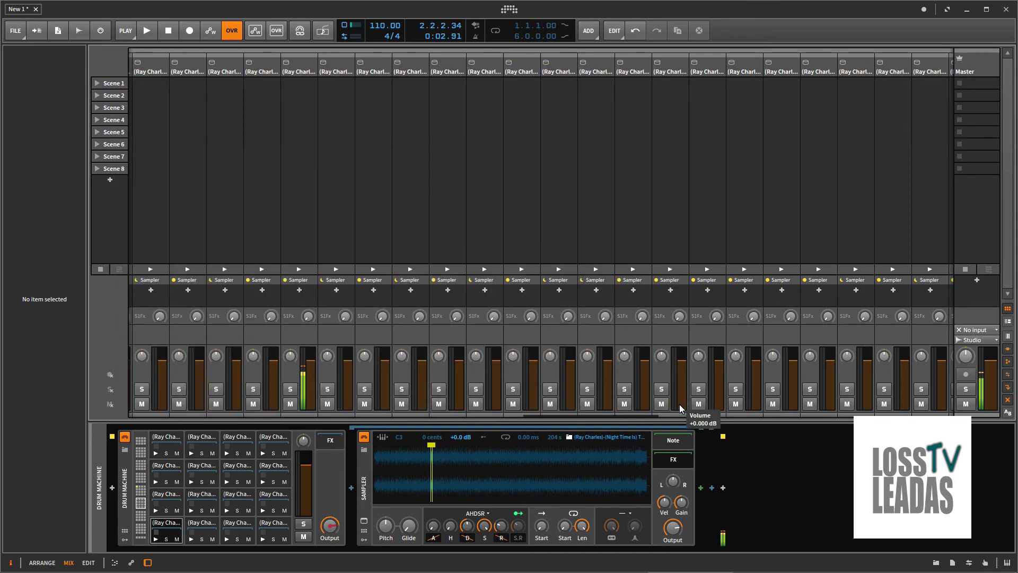
- Add Bitwig's Reverb effect after the Sampler on the fifth slice channel in view
left_click(301, 159)
left_click(300, 61)
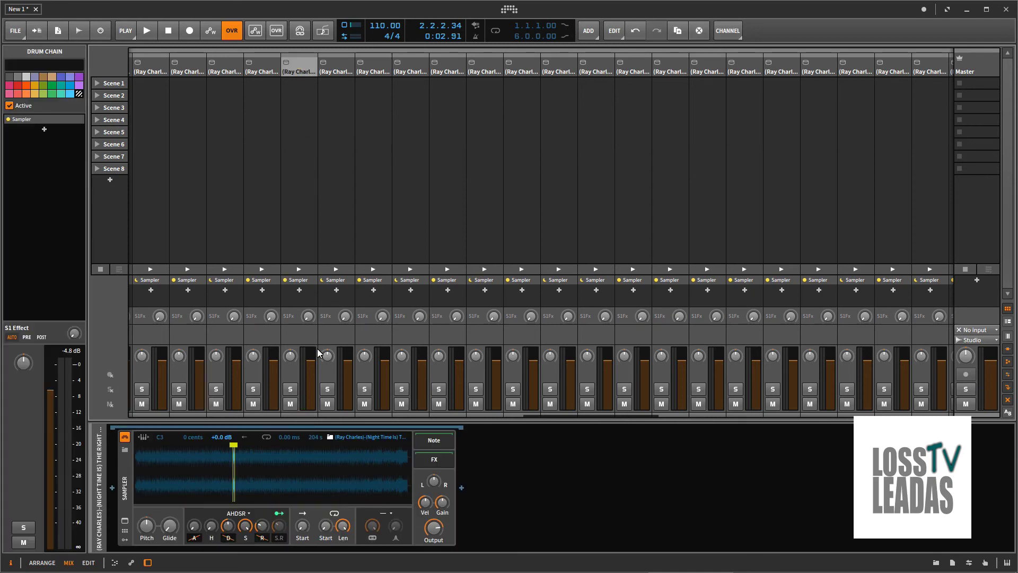
left_click(299, 289)
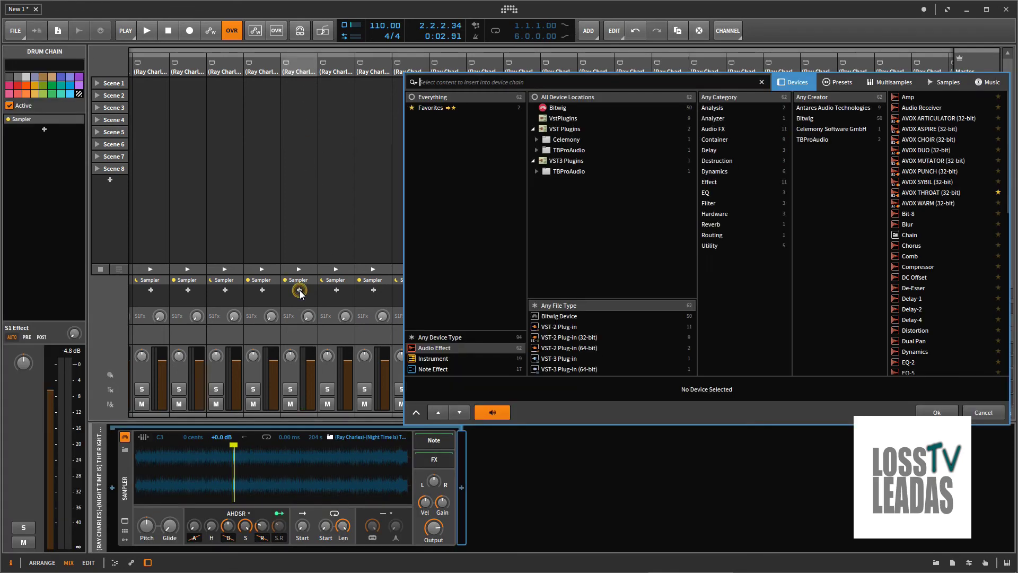
left_click(709, 182)
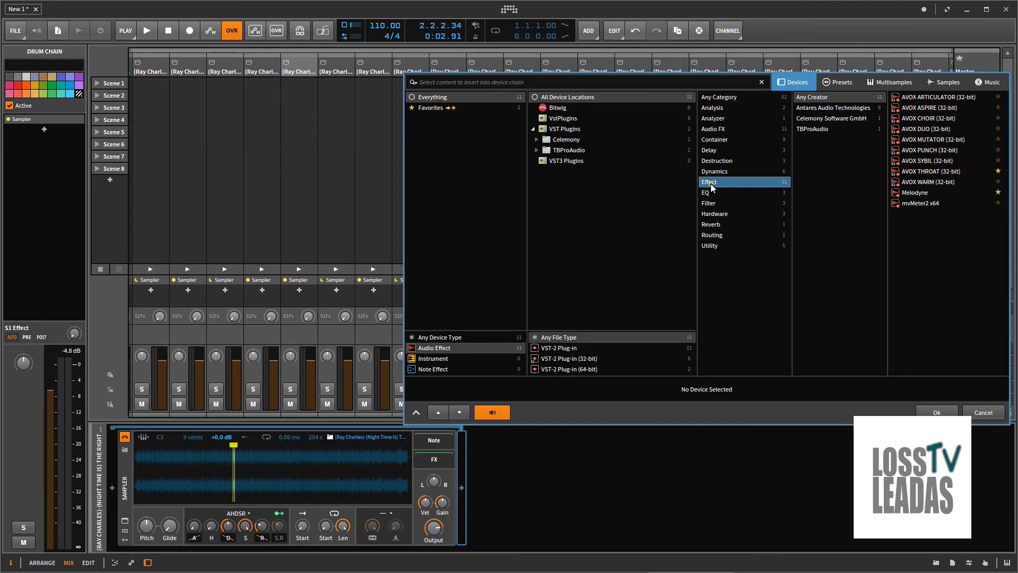
left_click(713, 224)
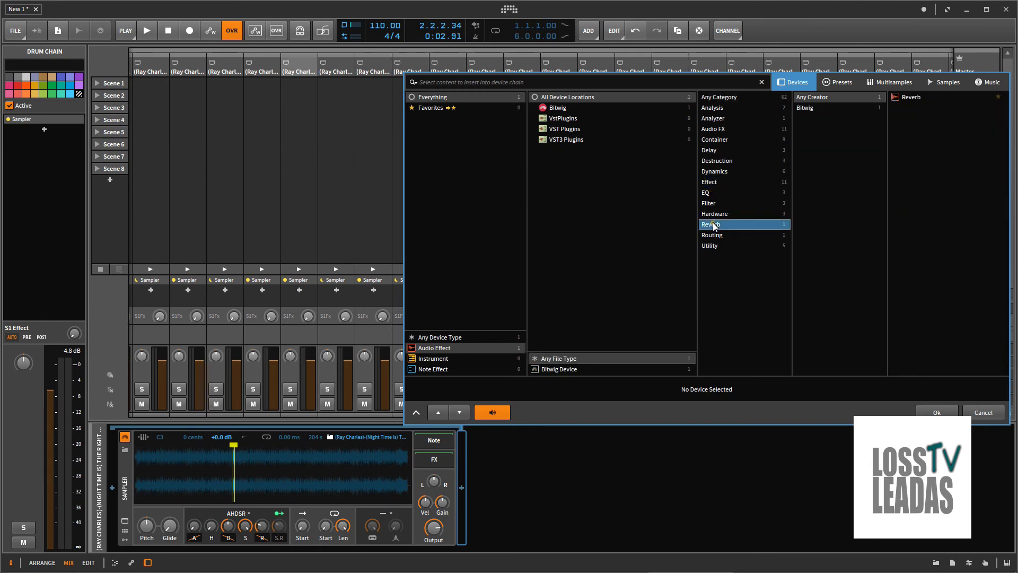
left_click(905, 98)
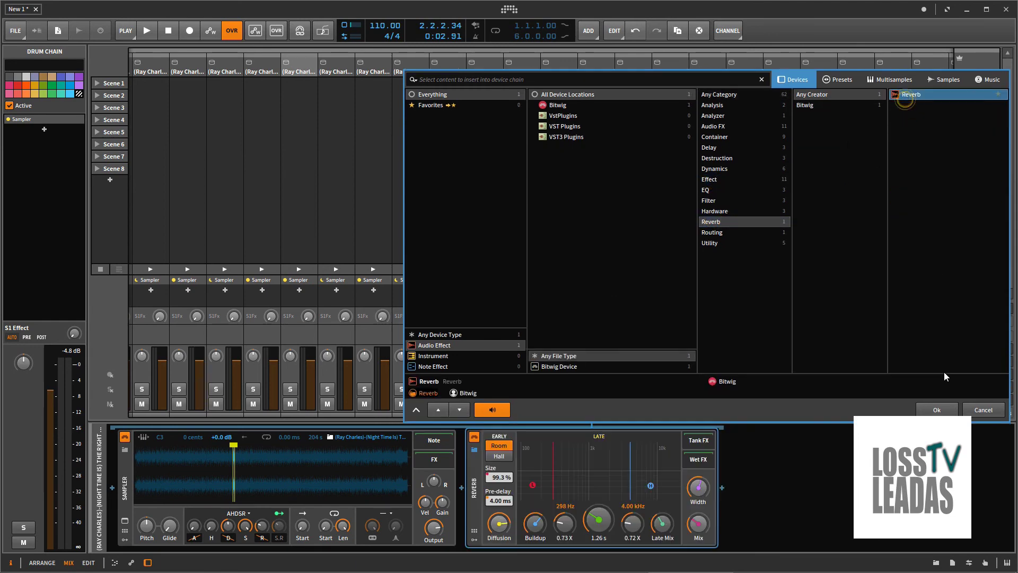
left_click(939, 409)
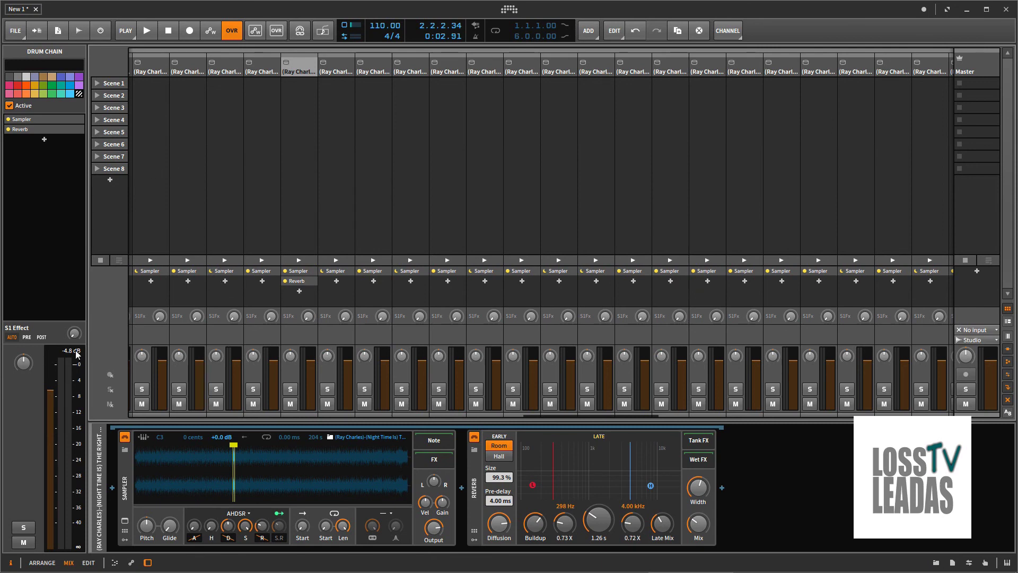
- Delete the Drum Machine #1 clip from the arrangement and increase the Drum Machine track's height
left_click(35, 563)
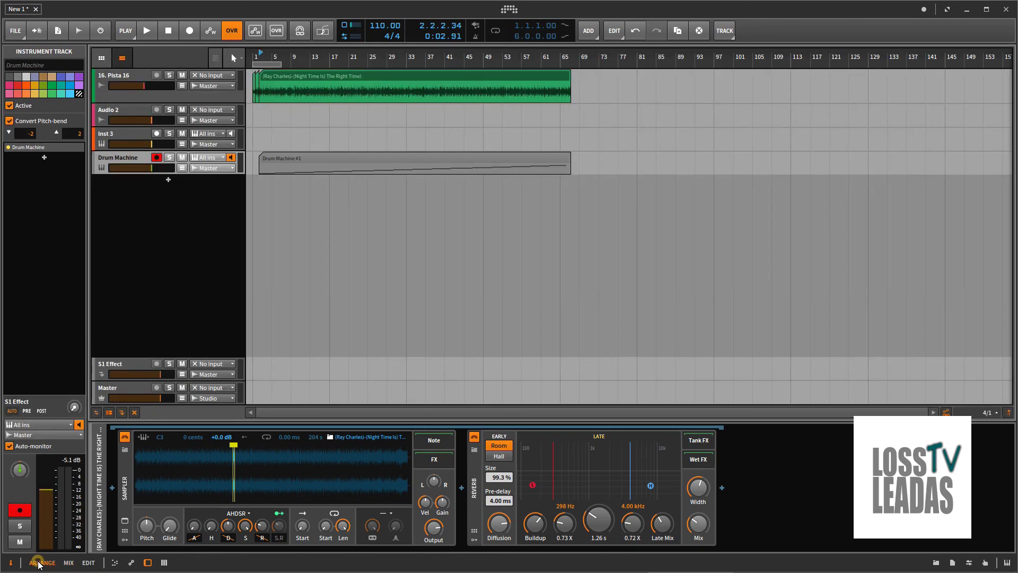
left_click(319, 159)
key("Delete")
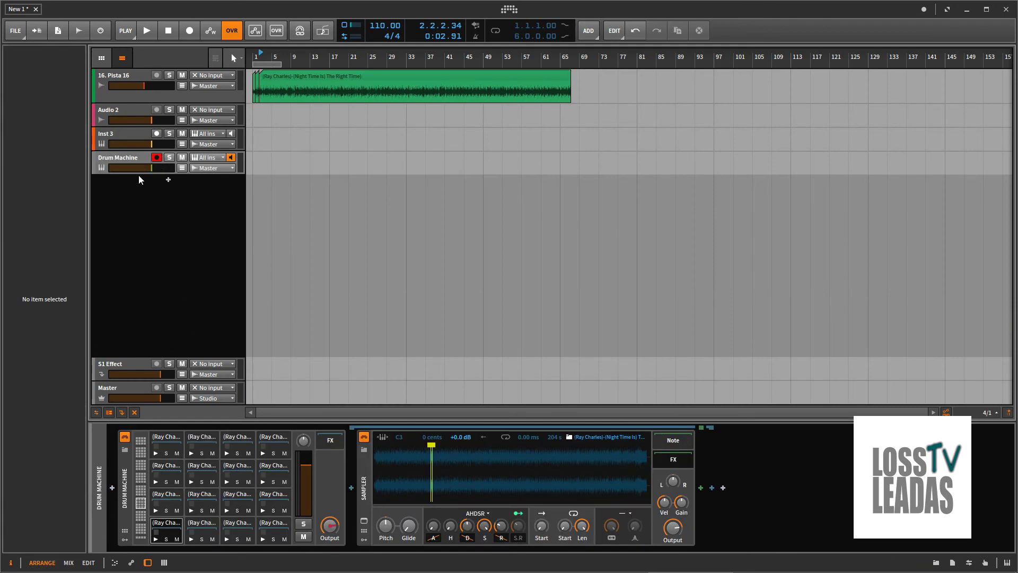
left_click_drag(140, 174, 138, 200)
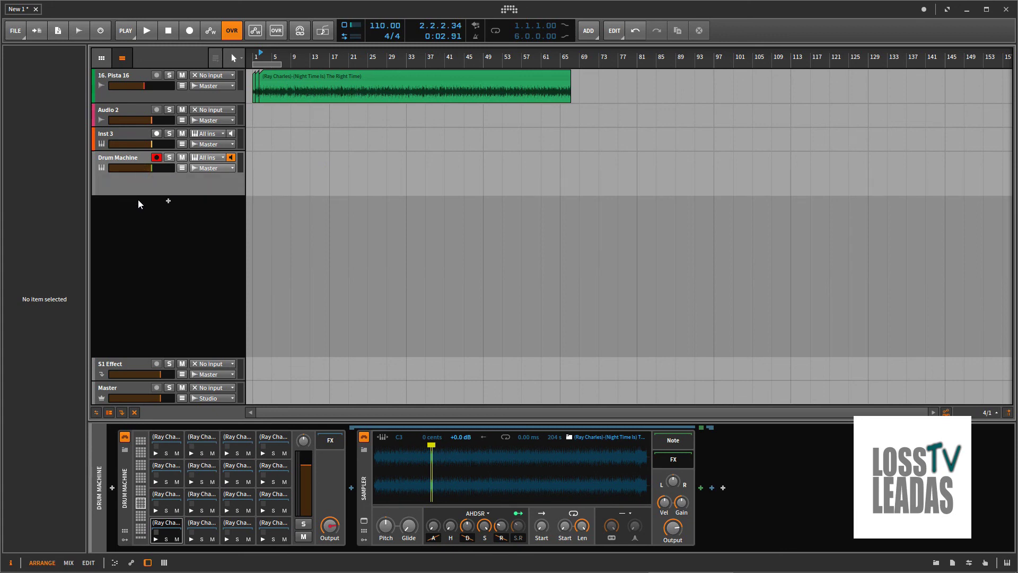